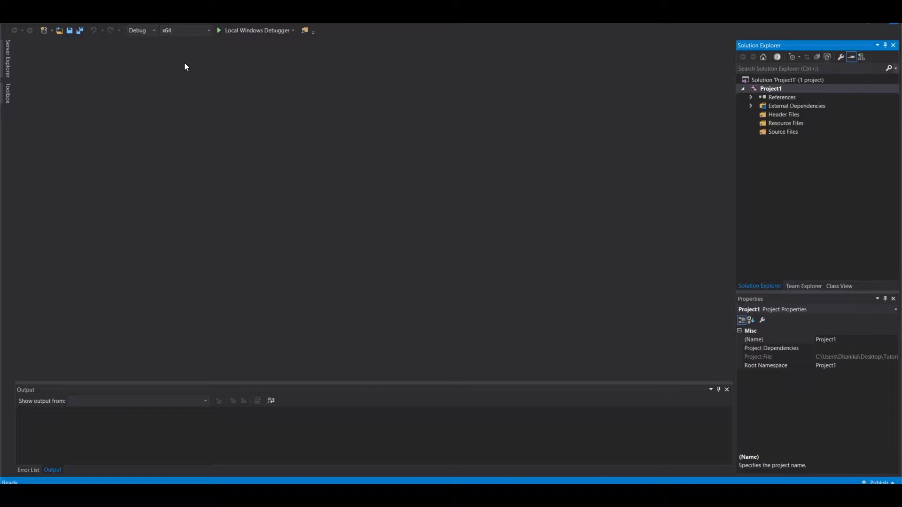
Browse the CLR project templates, cancel without creating a project, and keep x64 as the platform
click(10, 24)
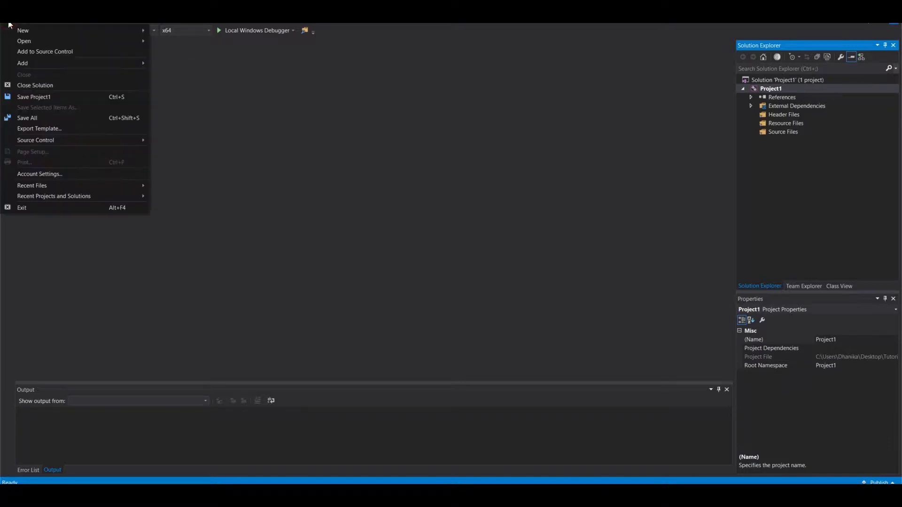
click(80, 31)
click(211, 31)
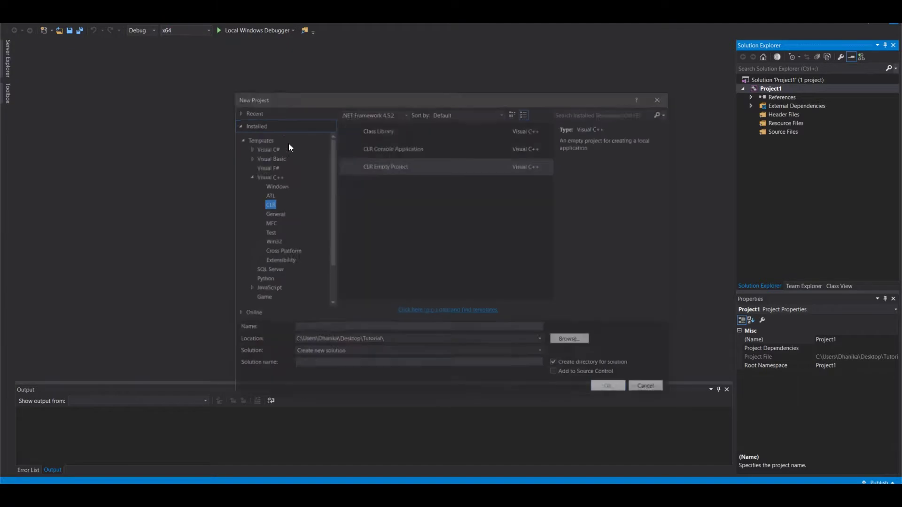
click(266, 175)
click(266, 203)
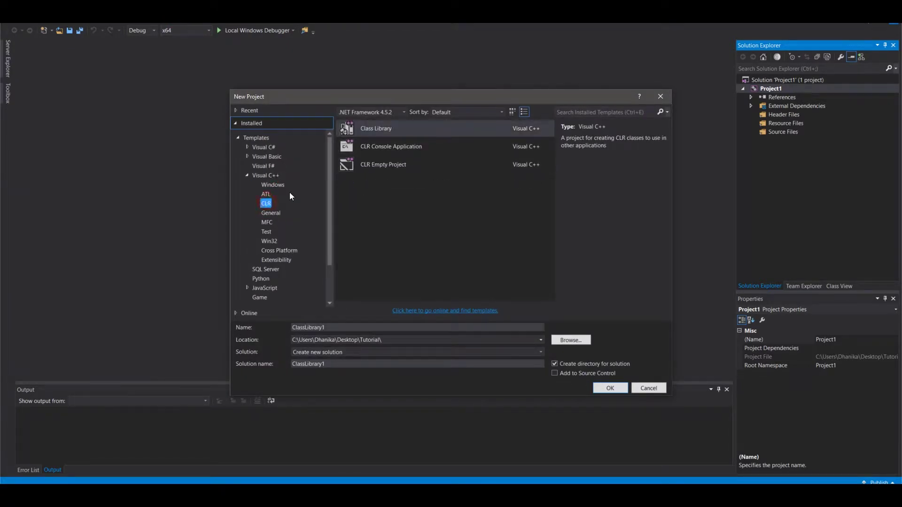
click(388, 164)
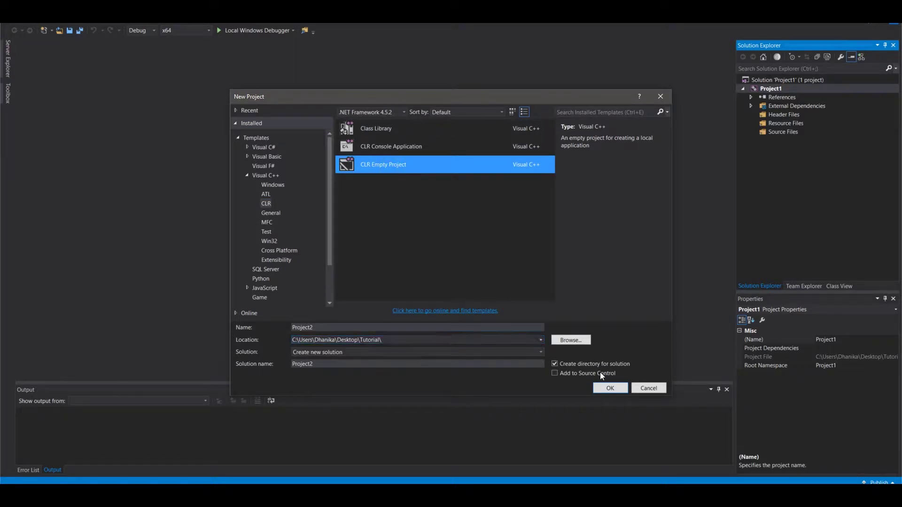
click(648, 388)
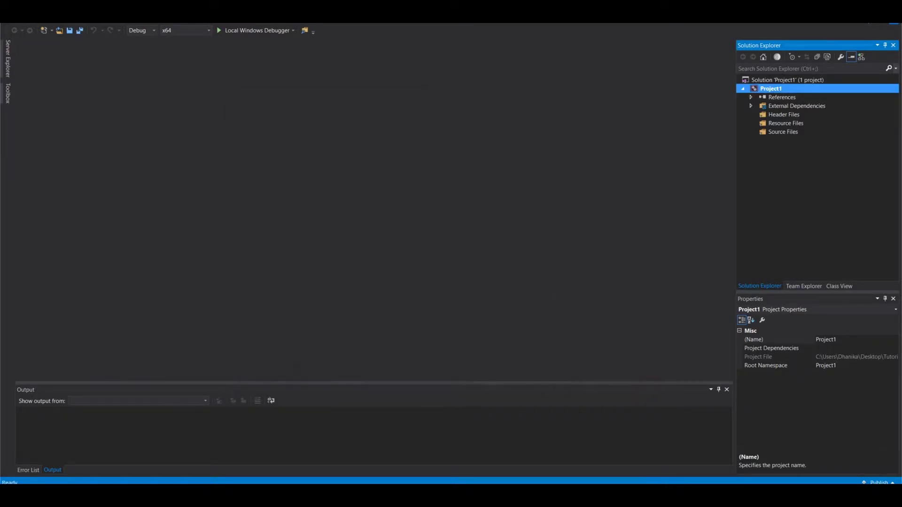
click(204, 30)
click(168, 39)
Set Project1's linker SubSystem to Windows and Entry Point to main, then apply and close
right_click(775, 89)
click(718, 366)
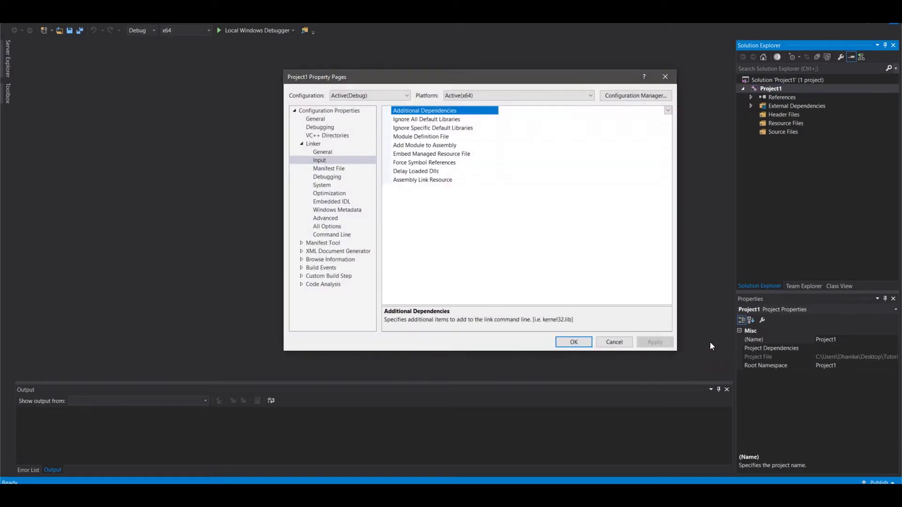
click(314, 144)
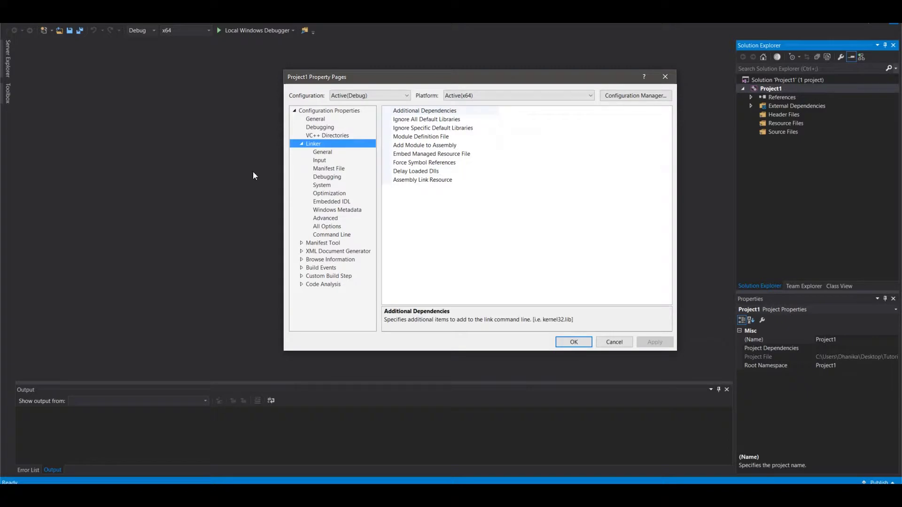
click(323, 186)
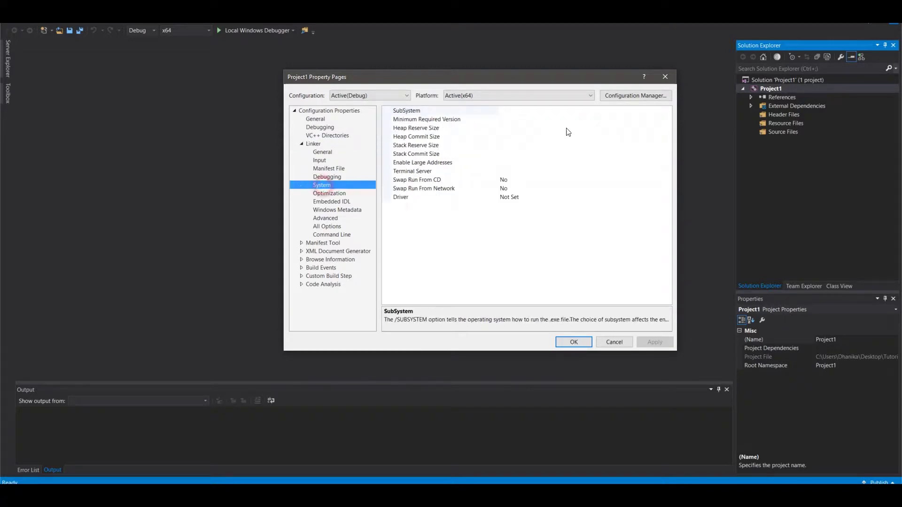
click(571, 111)
click(667, 110)
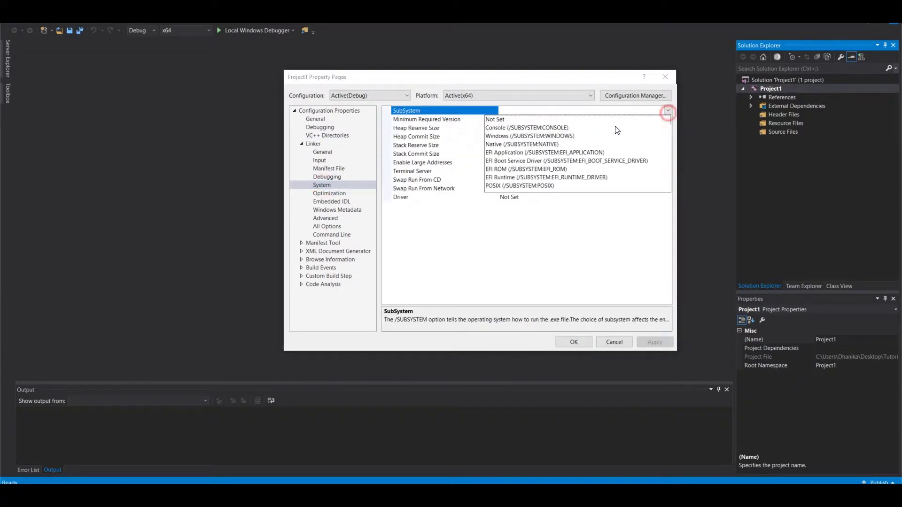
click(533, 136)
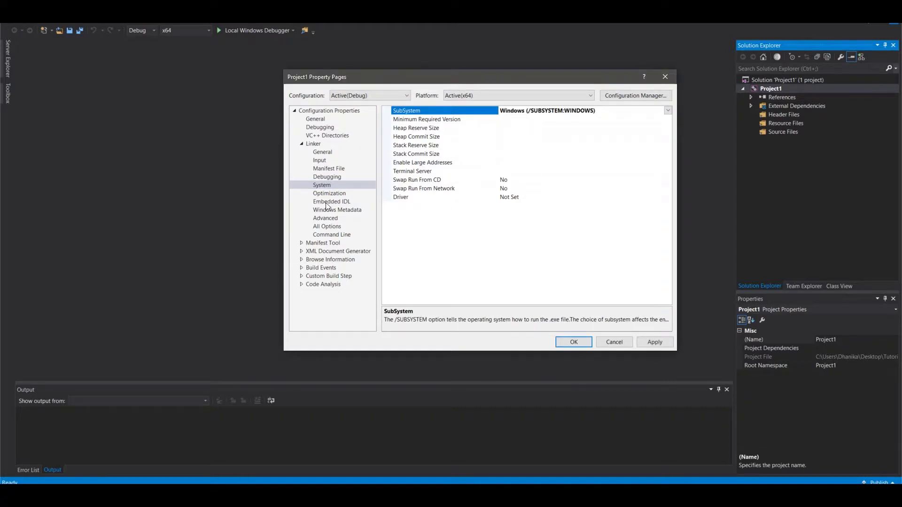
click(323, 218)
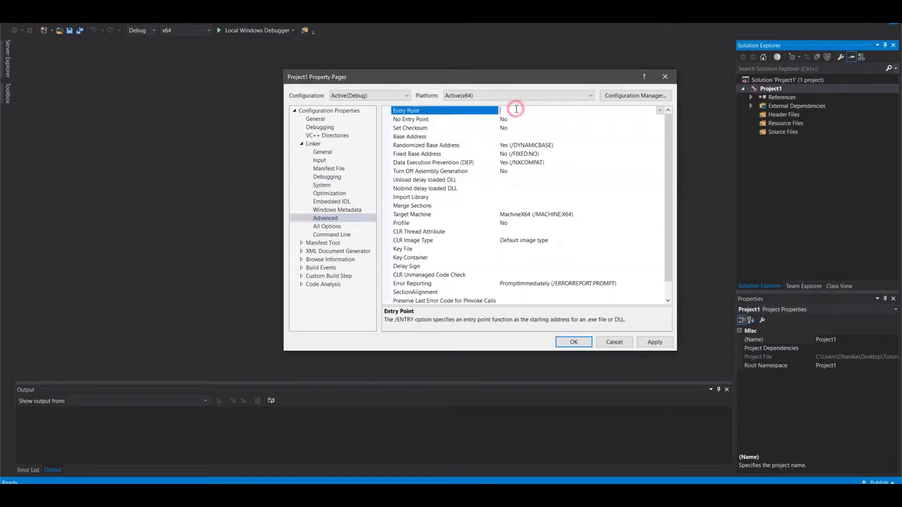
click(516, 110)
text(main)
click(654, 342)
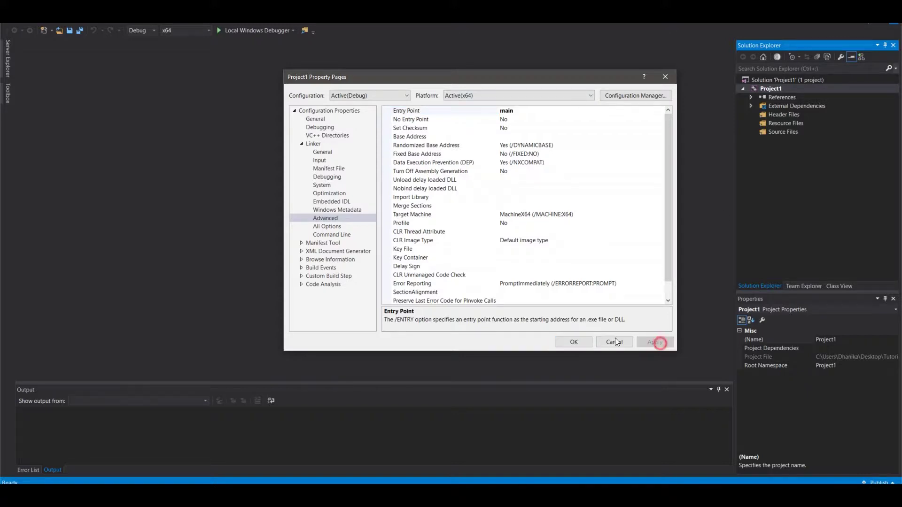
click(574, 341)
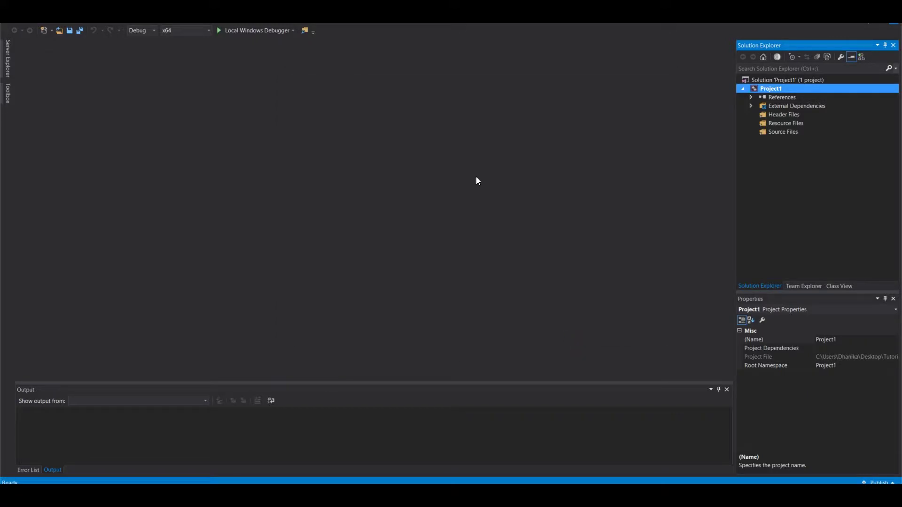
Add a UI > Windows Form item named MyForm.h, then close the errored designer
click(82, 21)
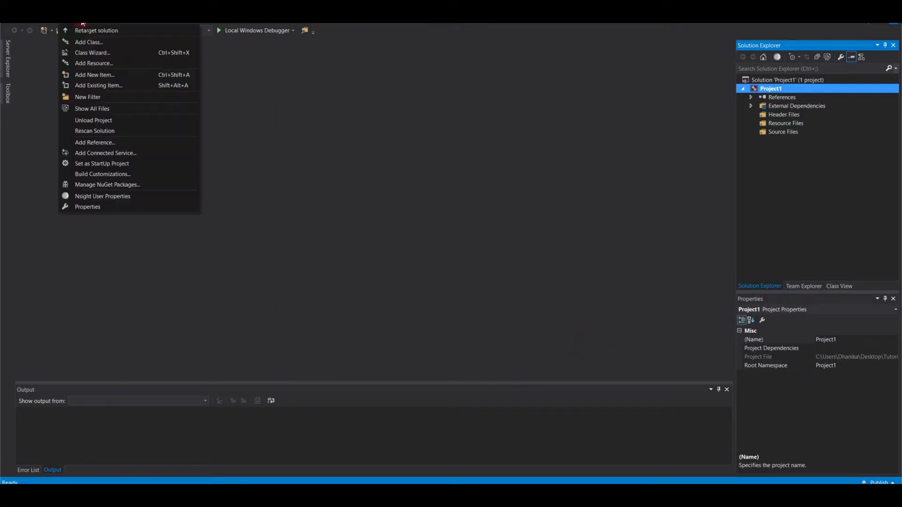
click(85, 74)
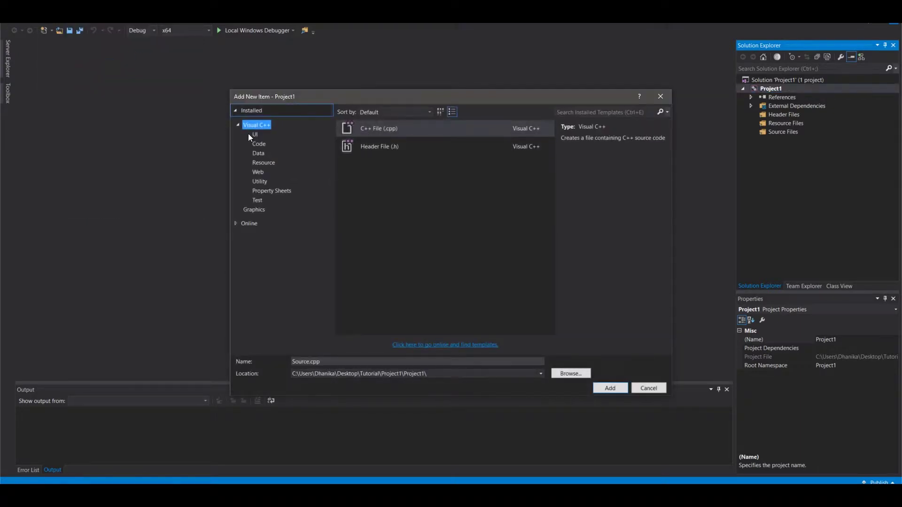
click(254, 135)
click(407, 128)
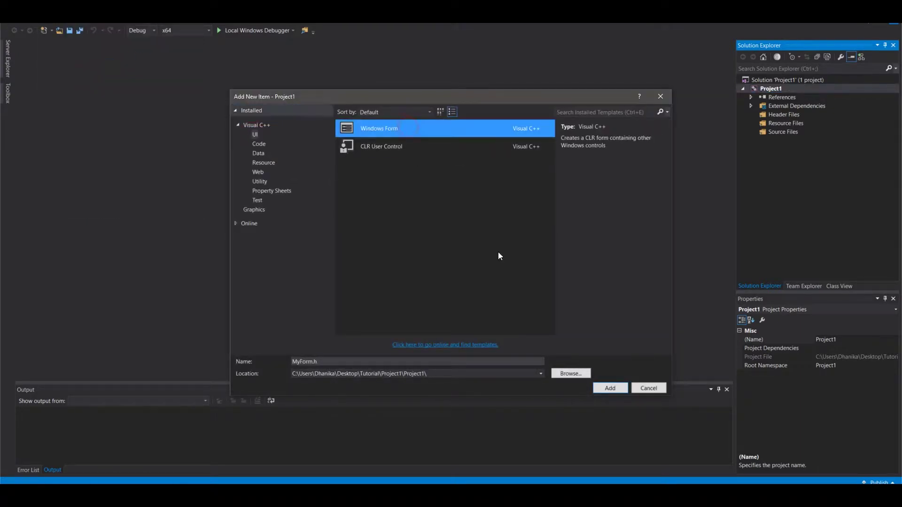
click(610, 388)
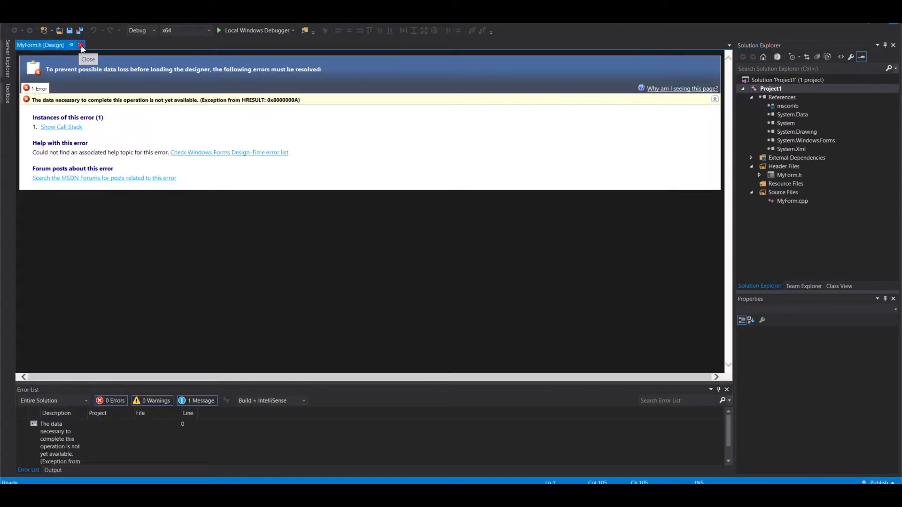
click(79, 45)
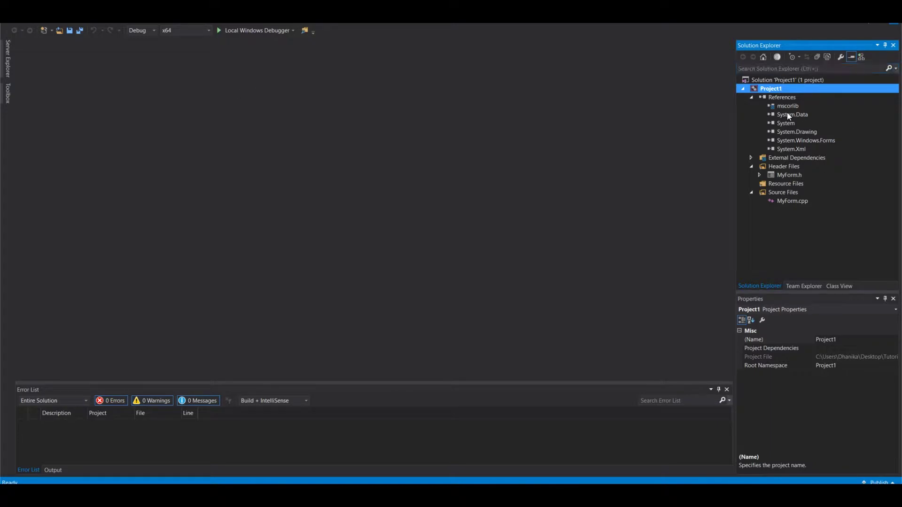
Reopen MyForm.h in the designer, enlarge the form by dragging, and open MyForm.cpp
double_click(787, 174)
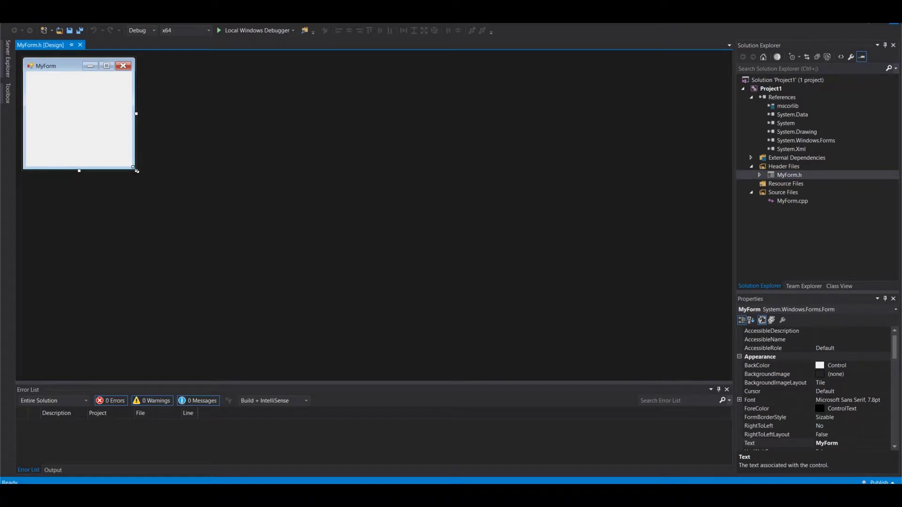
drag(136, 170, 386, 315)
click(759, 174)
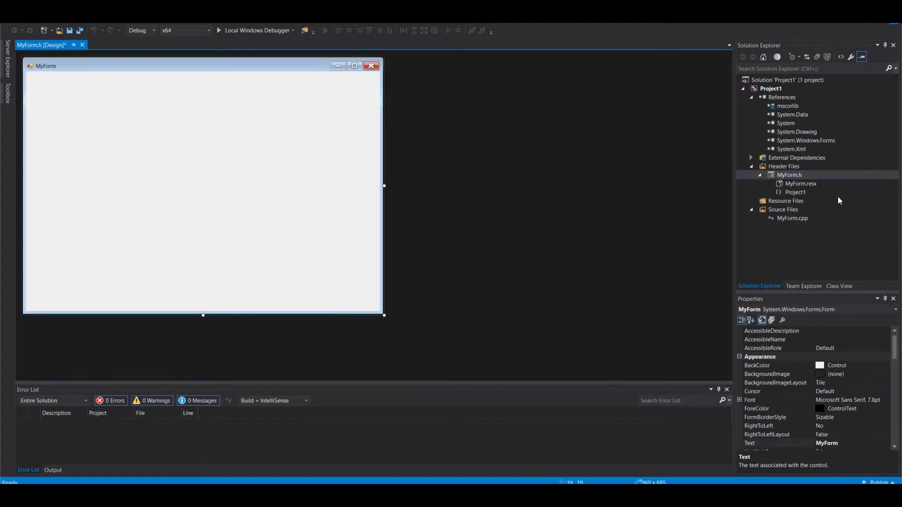
double_click(791, 219)
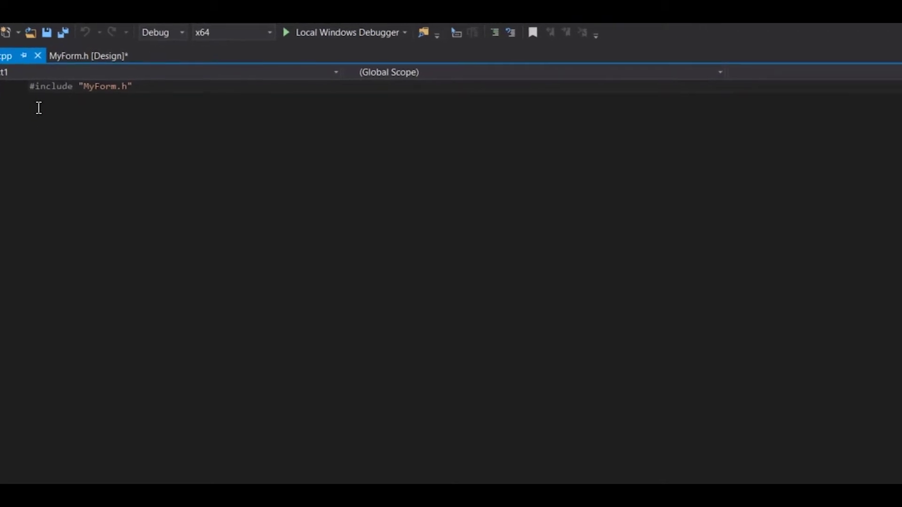
Paste the main() startup code into MyForm.cpp, replacing SerialCommunication with Project1
click(39, 107)
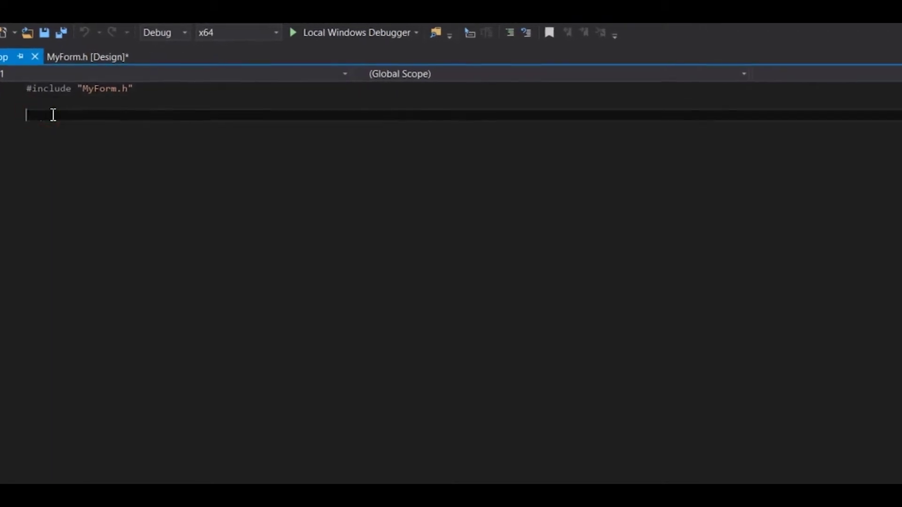
text(using namespace System; using namespace System::Windows::Forms; [STAThread] void main() //array<String^>^ args { 	Application::EnableVisualStyles(); 	Application::SetCompatibleTextRenderingDefault(false); 	SerialCommunication::MyForm form; 	Application::Run(%form); })
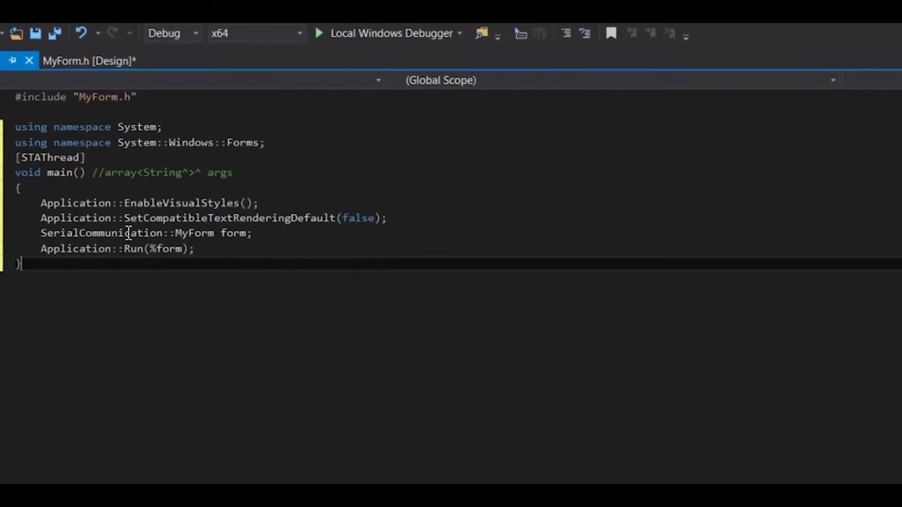
double_click(226, 211)
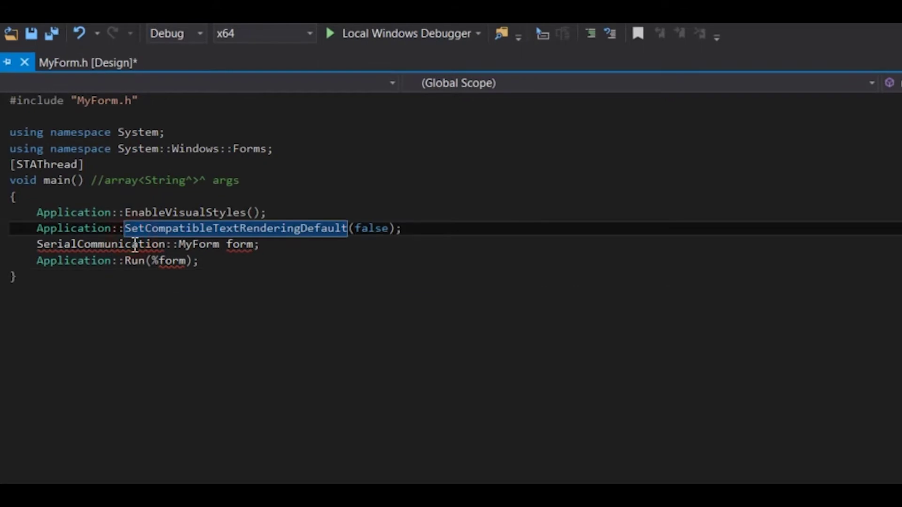
double_click(134, 244)
mouse_move(101, 233)
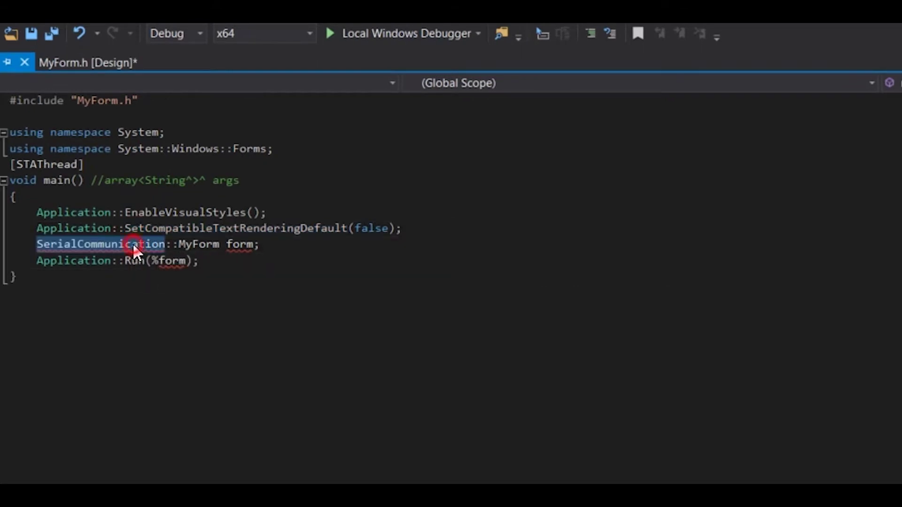
text(P)
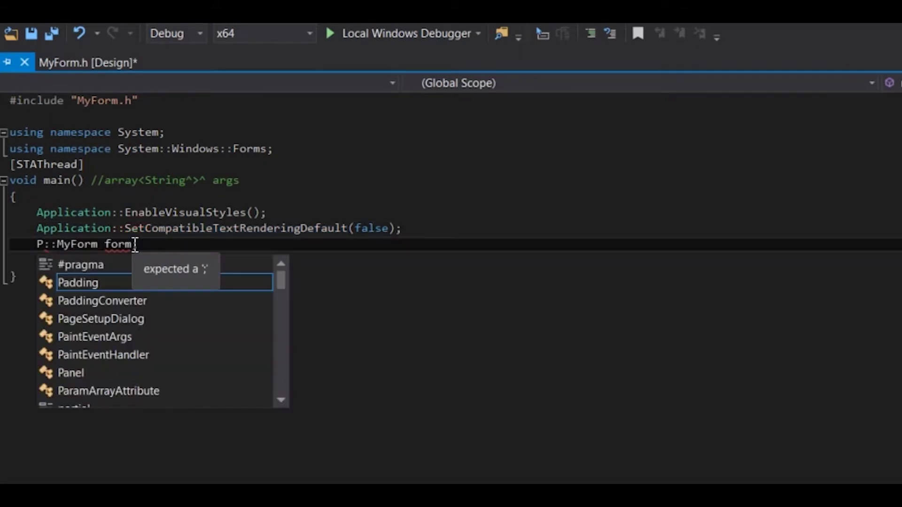
text(rojec)
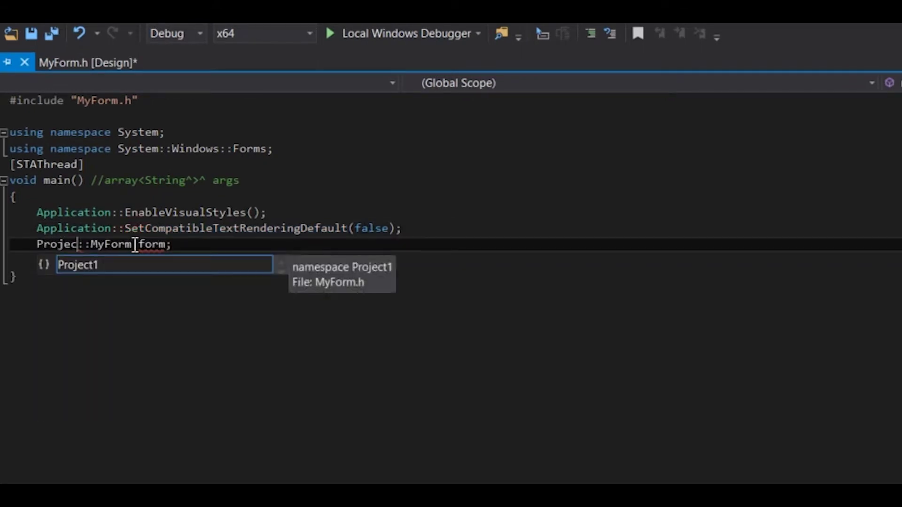
key(Tab)
click(263, 259)
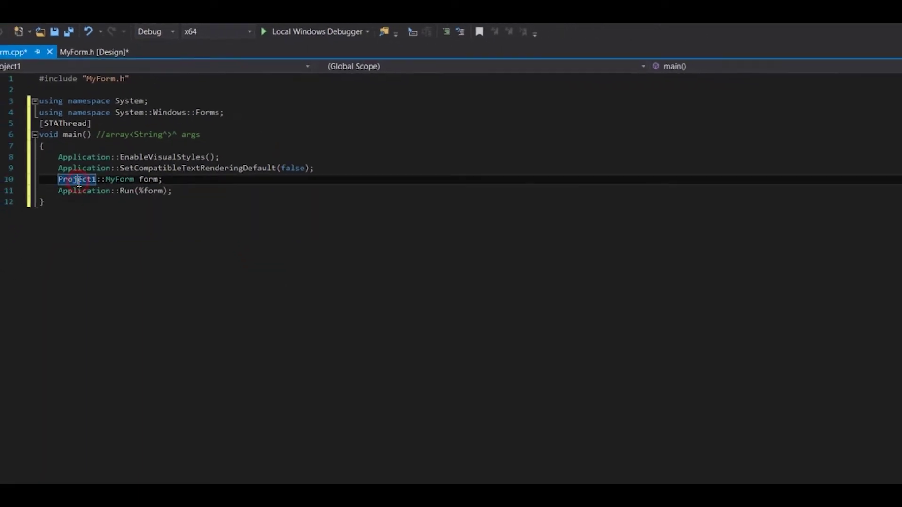
click(93, 47)
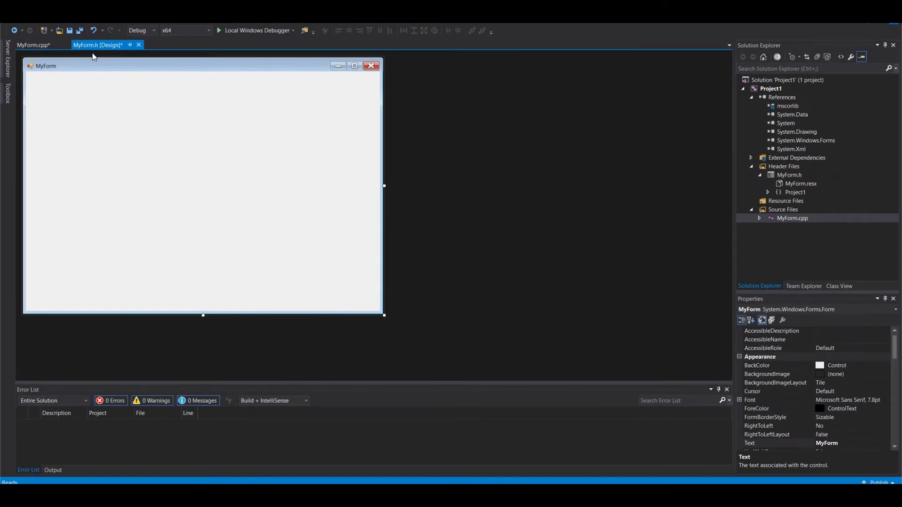
Add a button from the Toolbox and drag it, enlarged, to the form centre
click(4, 91)
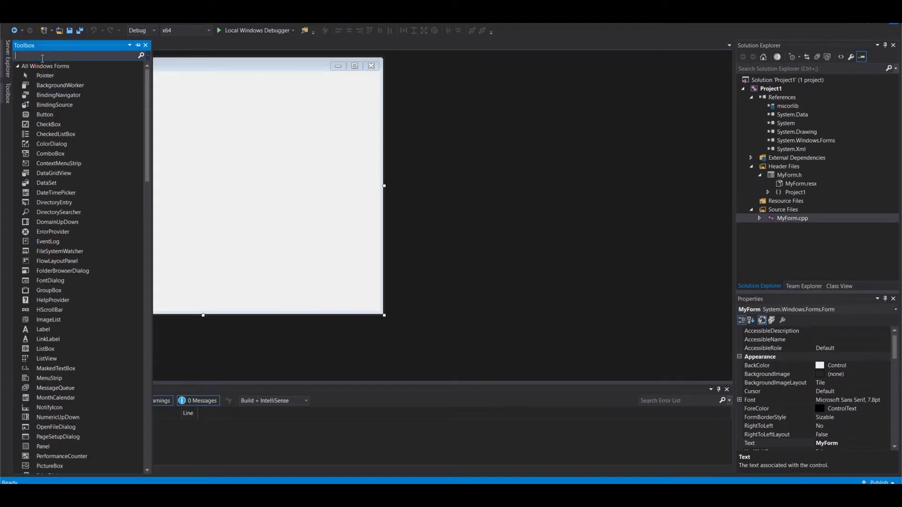
text(button)
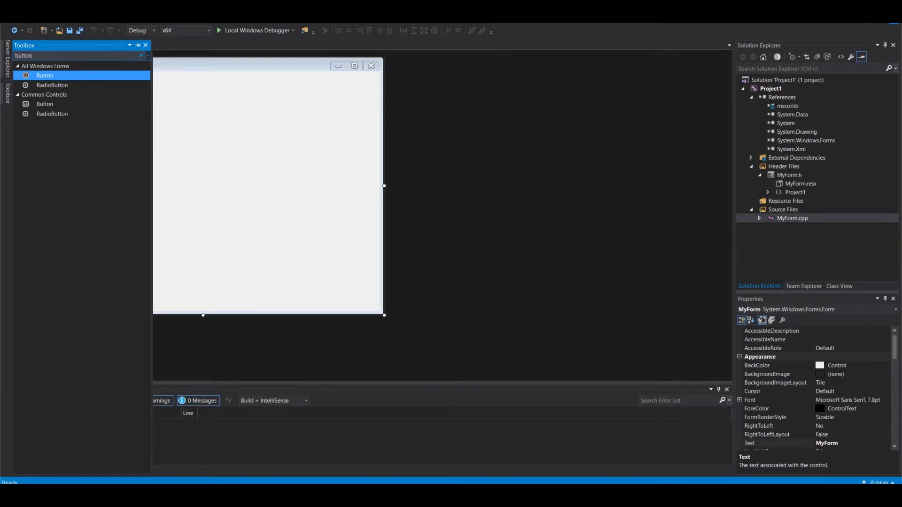
double_click(44, 75)
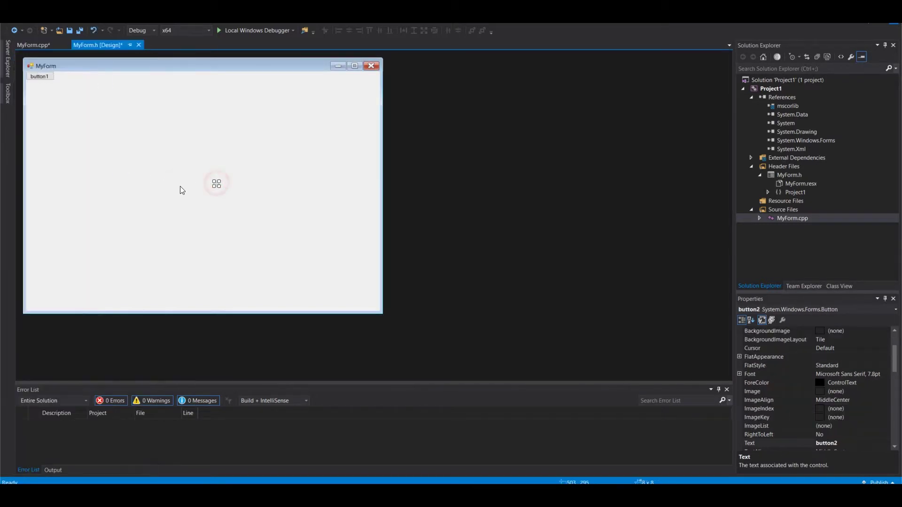
click(218, 185)
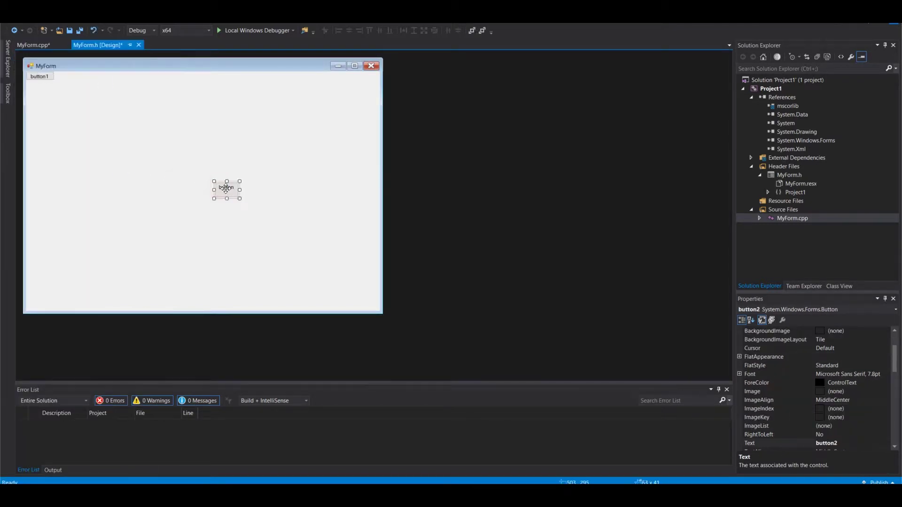
key(Delete)
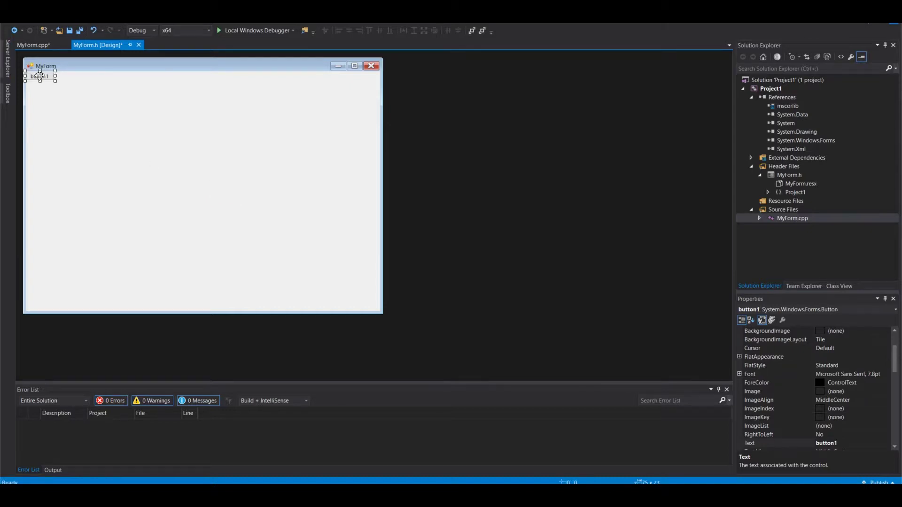
mouse_move(40, 75)
mouse_down()
mouse_move(197, 214)
mouse_move(236, 235)
mouse_move(235, 214)
mouse_up()
Copy and paste the button, arranging the two one above the other
right_click(208, 208)
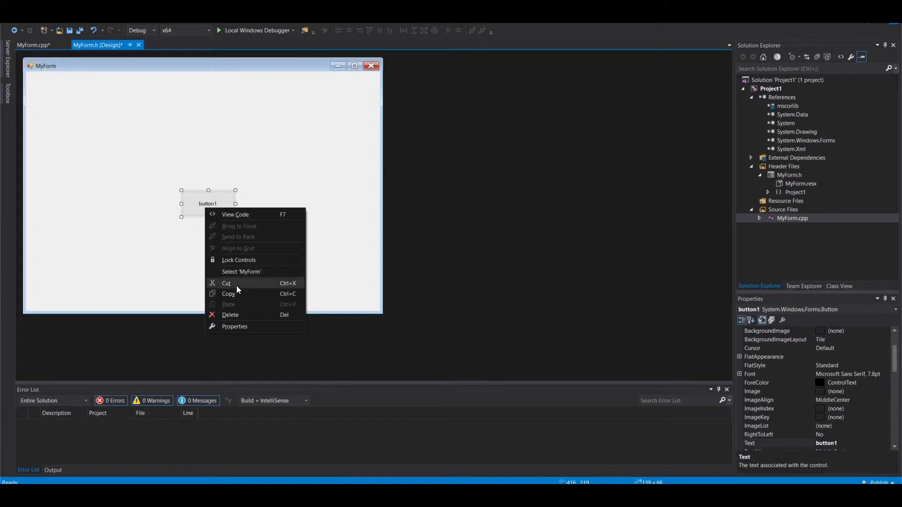
click(237, 291)
right_click(272, 193)
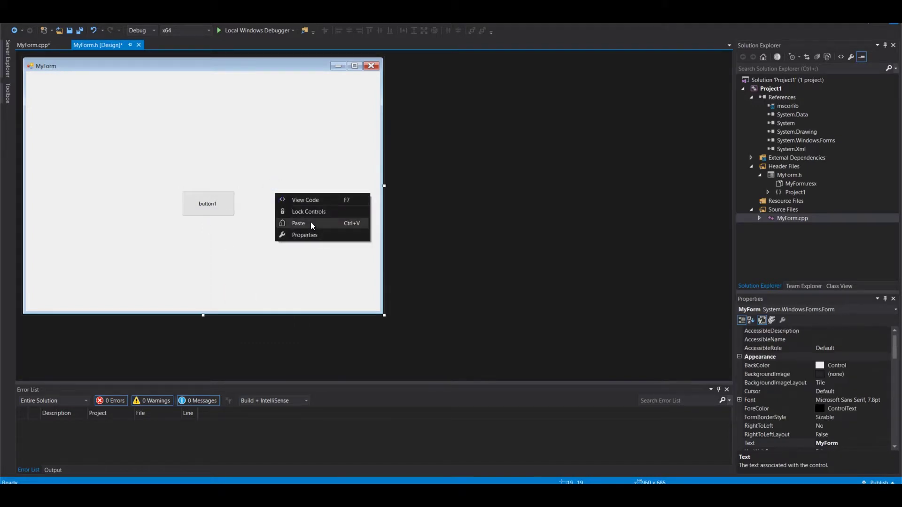
click(310, 224)
mouse_move(210, 191)
mouse_down()
mouse_move(317, 208)
mouse_move(229, 145)
mouse_up()
drag(208, 206, 223, 213)
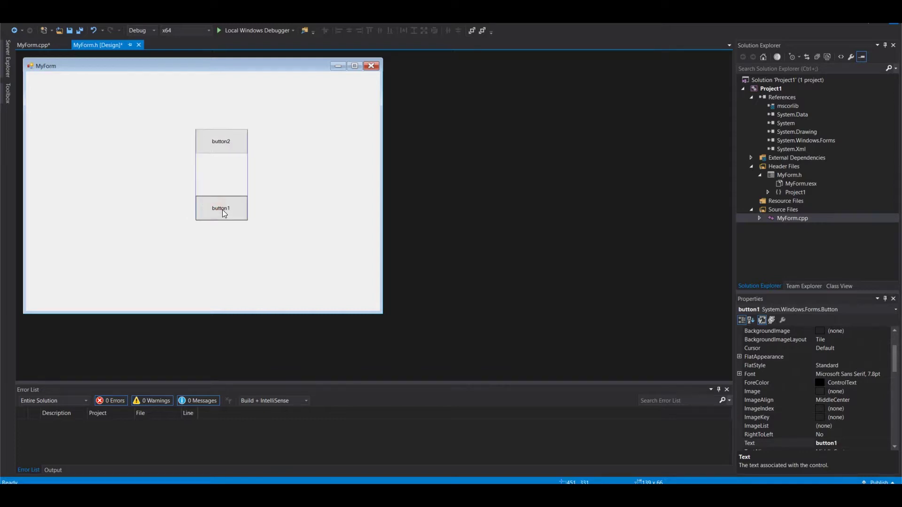
drag(235, 213, 275, 218)
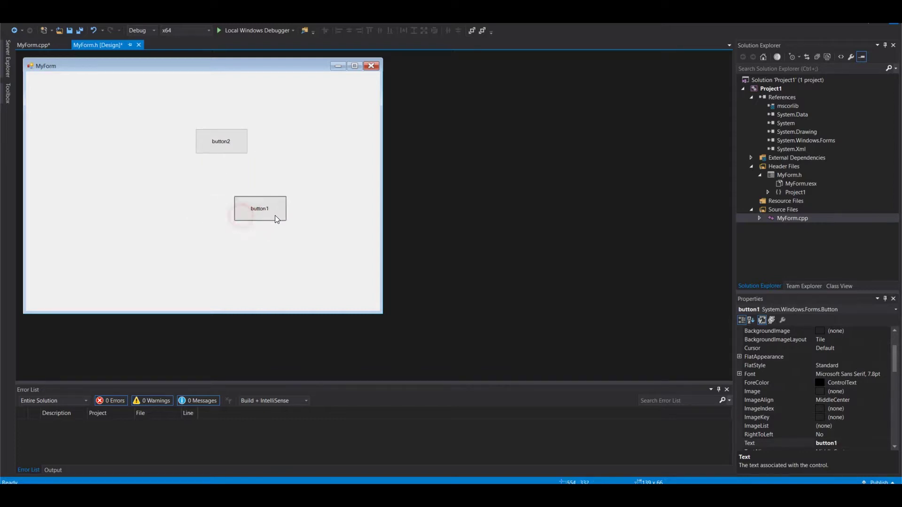
Paste a third button and place it beside the upper button
right_click(227, 137)
click(301, 99)
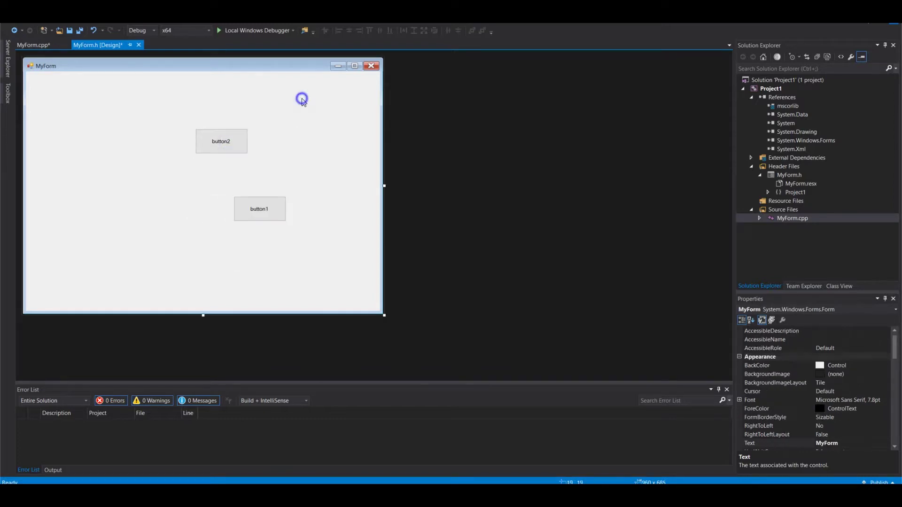
right_click(302, 99)
click(324, 133)
mouse_move(199, 195)
mouse_down()
mouse_move(320, 145)
mouse_move(291, 146)
mouse_up()
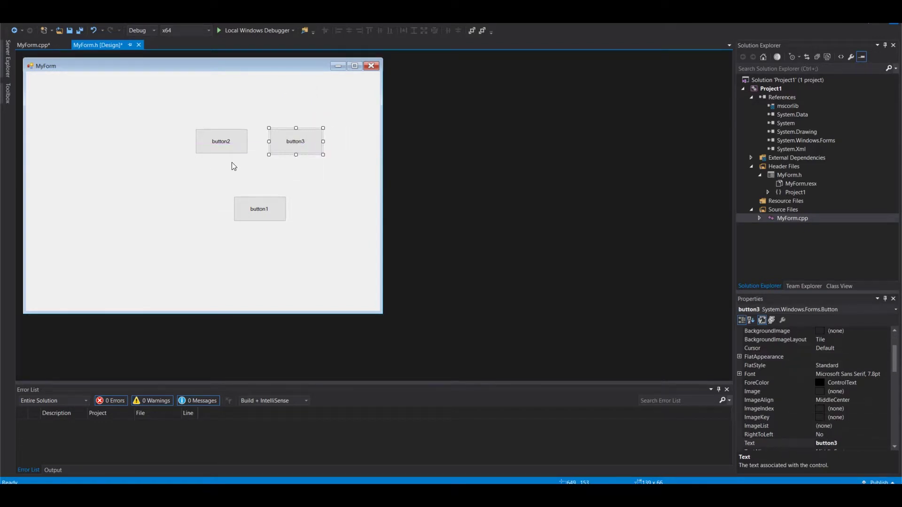
Select the lower button and select its button1 caption for replacement
click(252, 208)
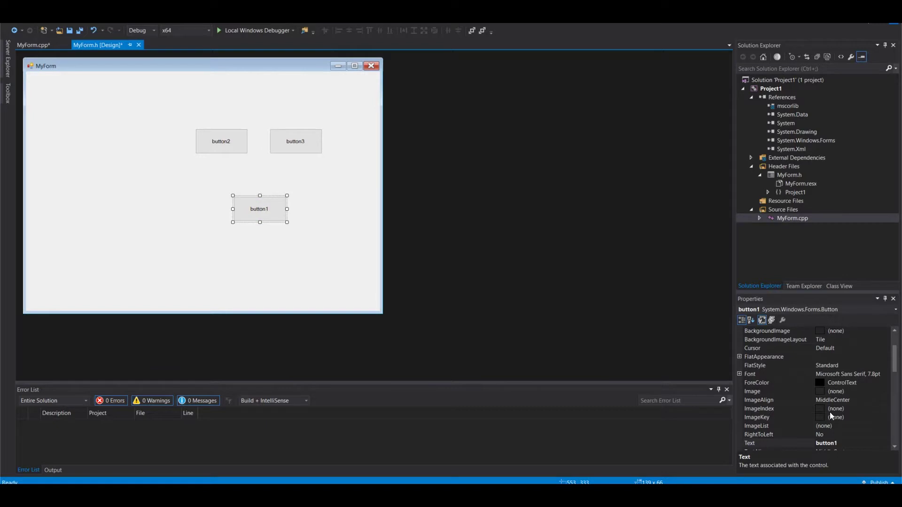
scroll(831, 415, down, 3)
click(842, 391)
double_click(841, 390)
text(sen)
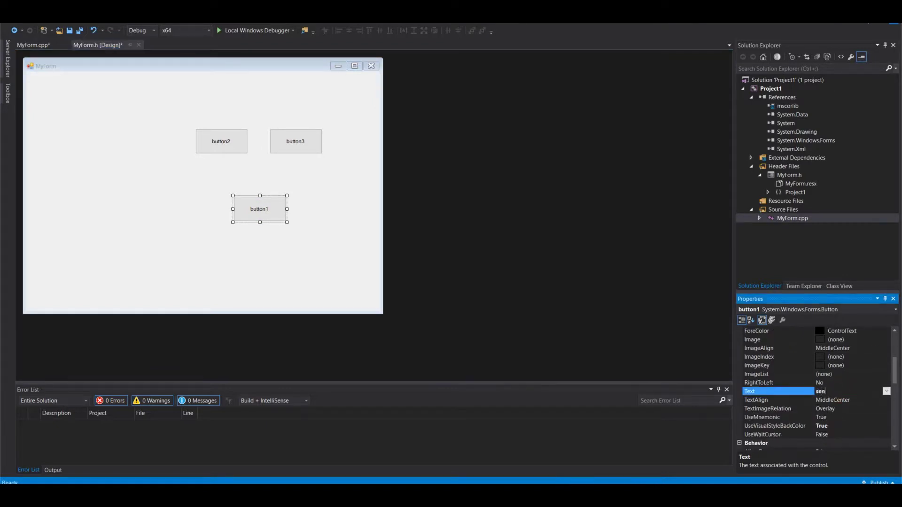
text(dButton)
Change button1's Text to 'Send' and its (Name) to 'sendButton'
key(BackSpace)
key(BackSpace)
key(BackSpace)
key(BackSpace)
key(BackSpace)
key(BackSpace)
key(BackSpace)
key(BackSpace)
key(BackSpace)
text(Send)
key(Return)
scroll(831, 405, down, 5)
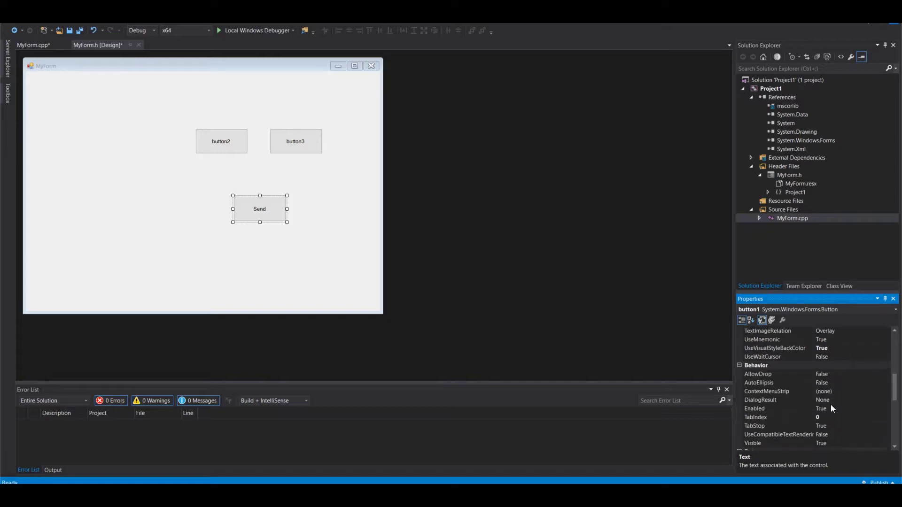
click(838, 416)
double_click(839, 420)
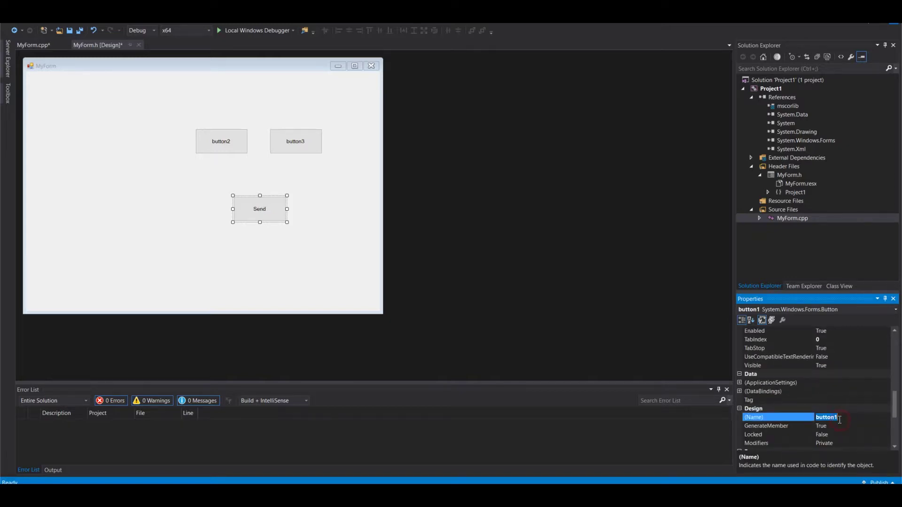
text(sendButto)
key(Return)
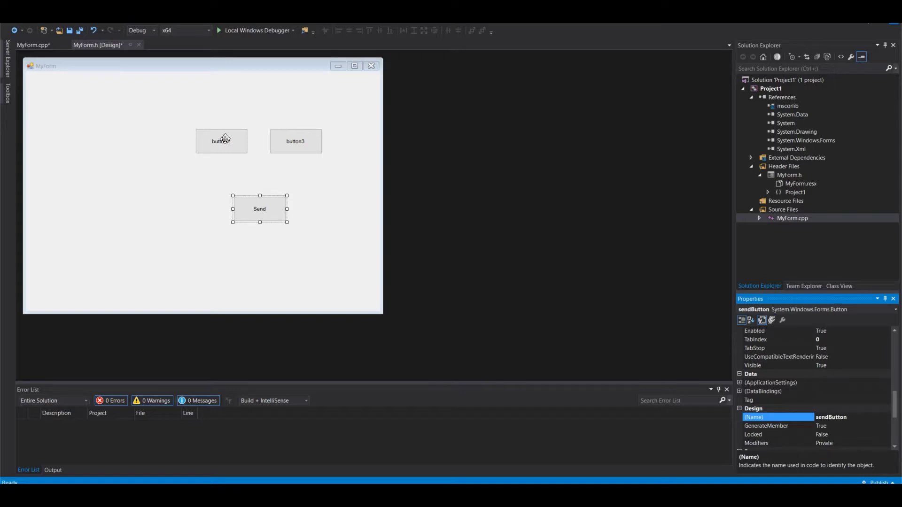
click(224, 139)
scroll(824, 395, down, 2)
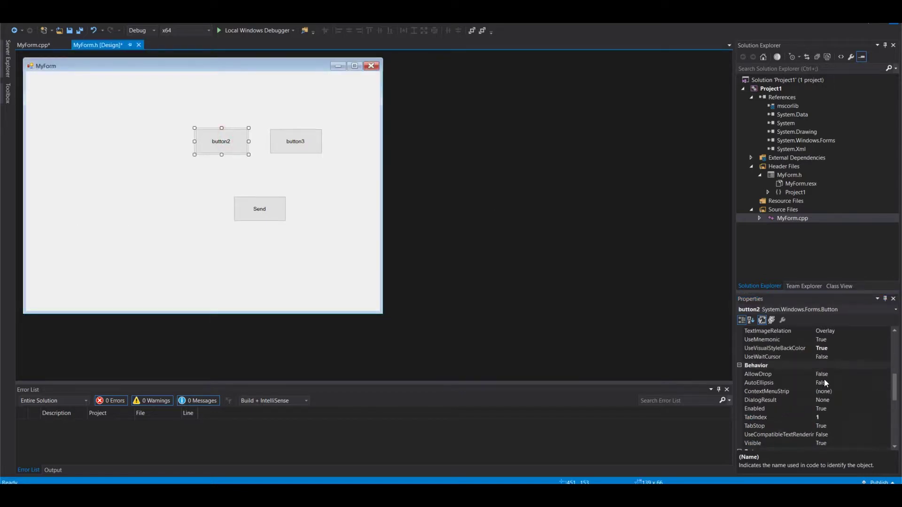
scroll(824, 379, up, 8)
scroll(830, 388, down, 3)
scroll(831, 388, up, 1)
Change button2's Text to 'Initialize' and its (Name) to 'initializeButton'
double_click(835, 366)
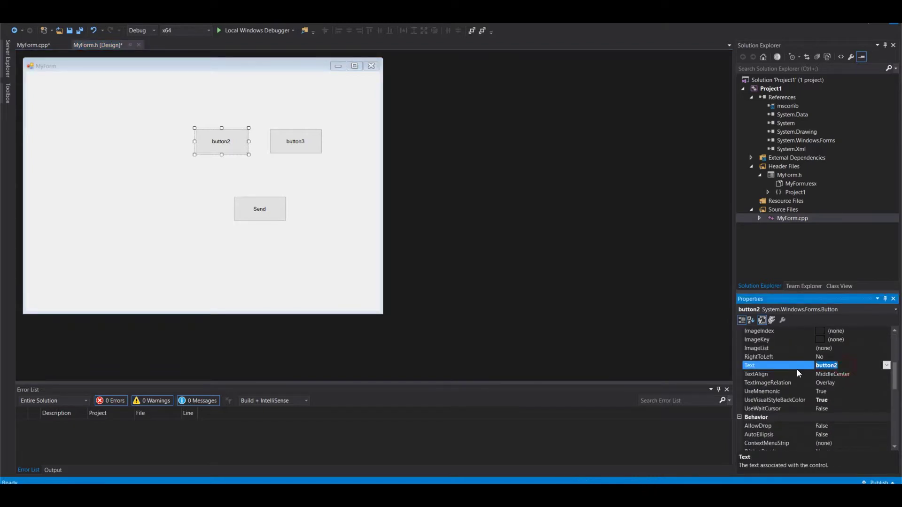
text(Inititaliz)
text(e)
key(Return)
scroll(831, 396, up, 3)
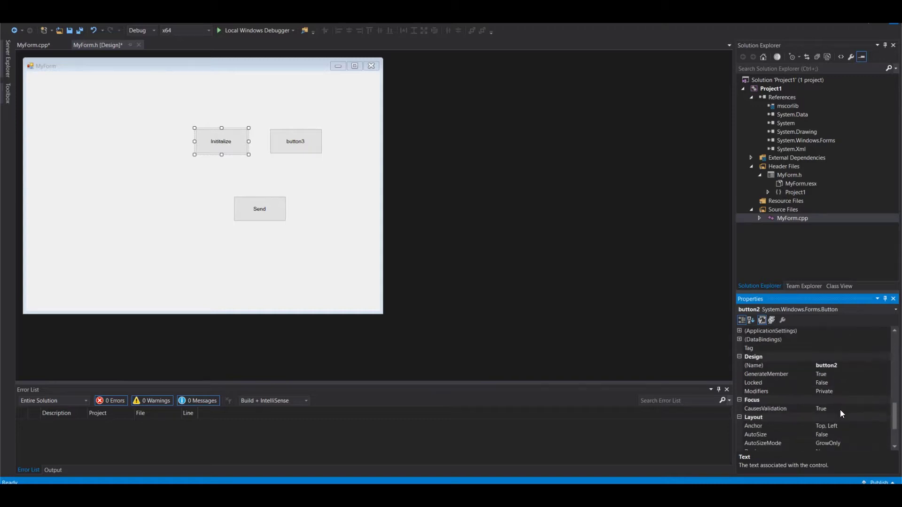
double_click(841, 366)
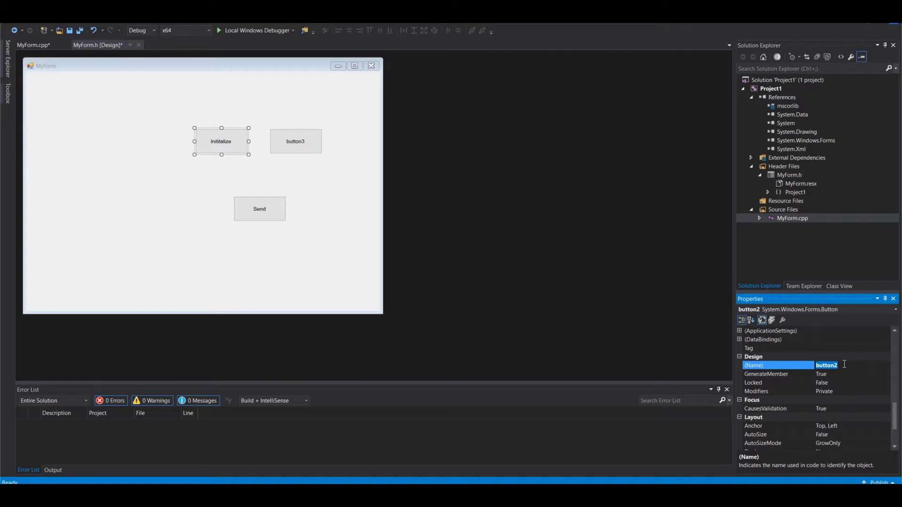
text(initiali)
text(zeButton)
key(Return)
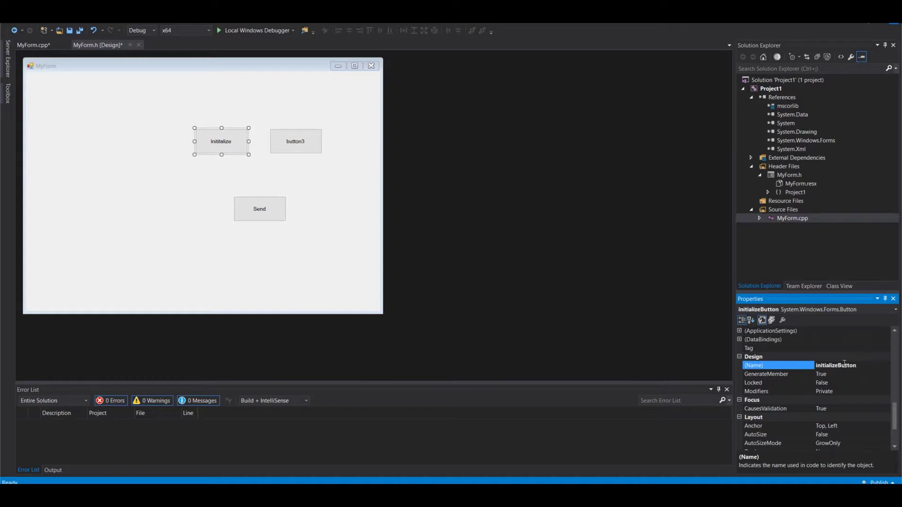
click(291, 141)
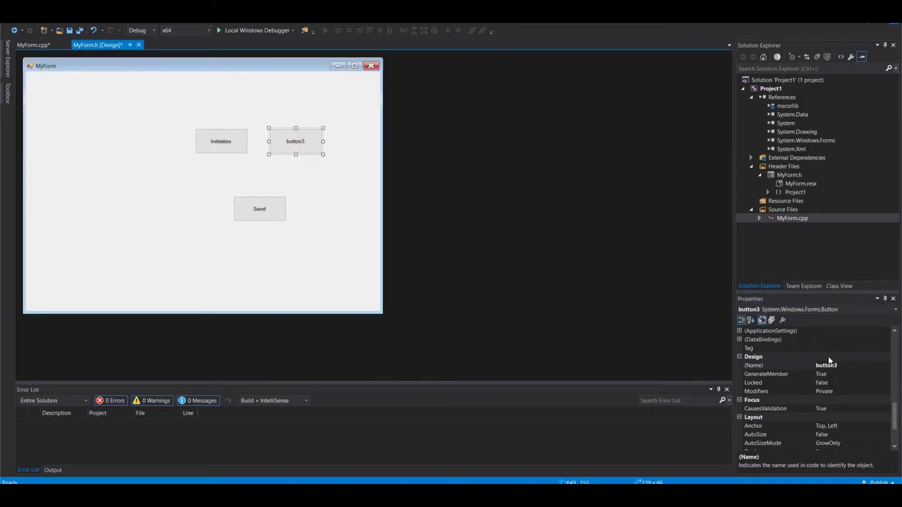
scroll(839, 383, up, 1)
Change button3's Text to 'Abort' and its (Name) to 'abortButton'
click(840, 392)
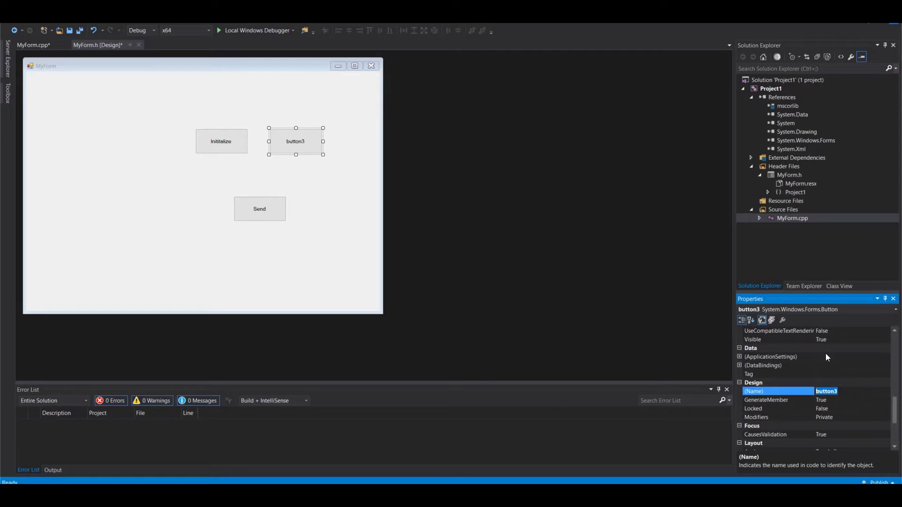
scroll(806, 388, up, 3)
click(841, 339)
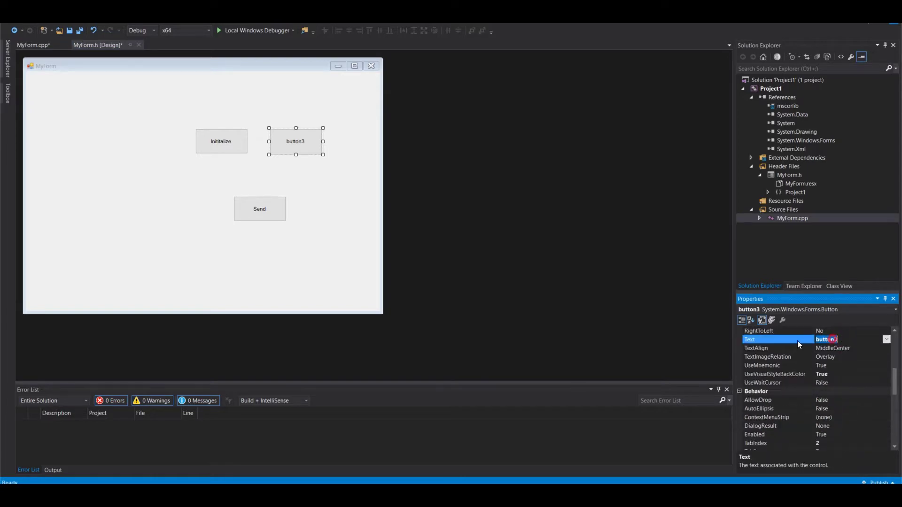
double_click(828, 339)
text(Abort)
key(Return)
scroll(793, 341, up, 3)
click(843, 392)
double_click(828, 391)
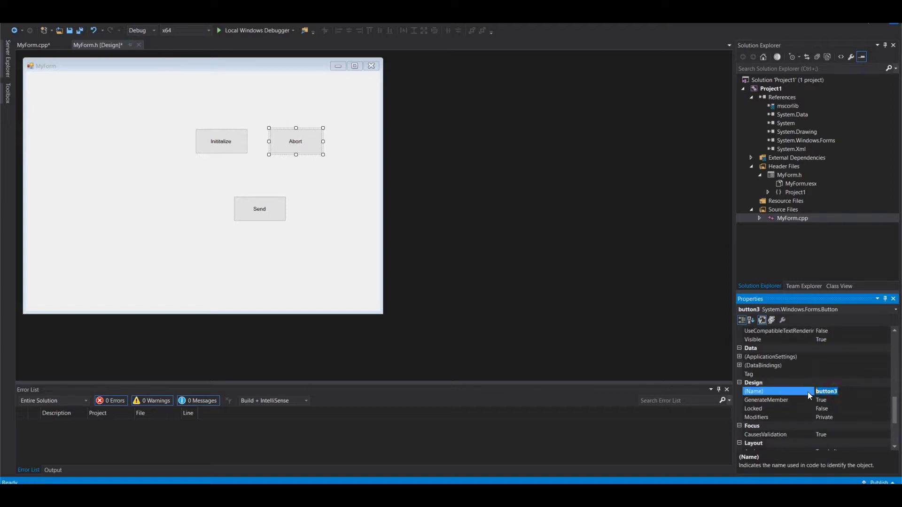
text(abortButton)
key(Return)
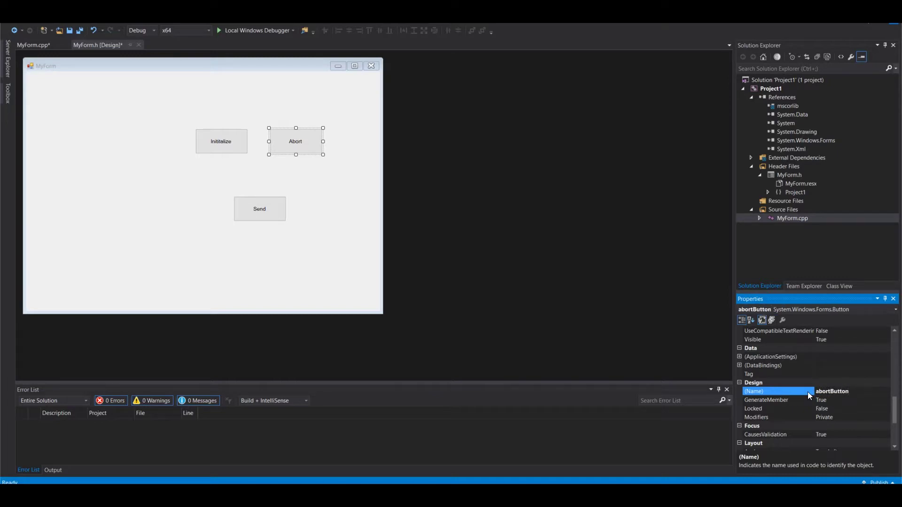
click(339, 230)
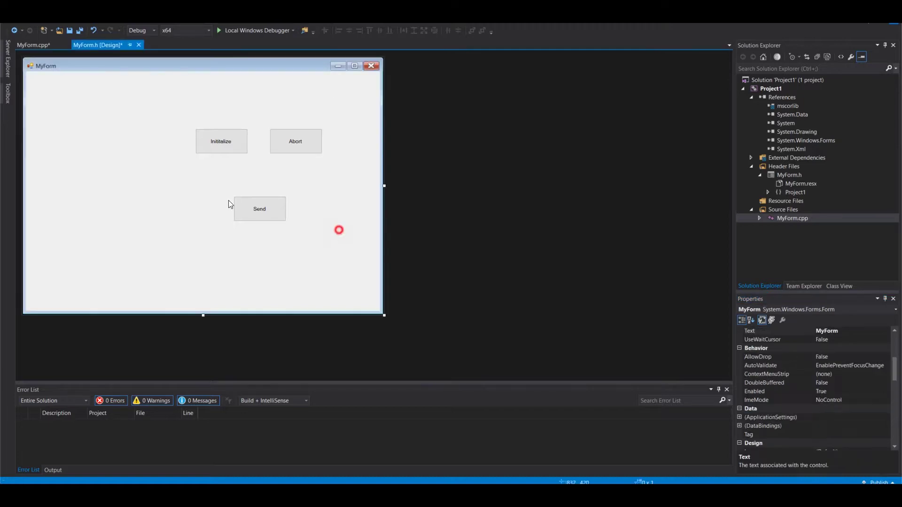
Find TextBox via a 'text' Toolbox search, place textBox1 left of Send, and widen it
click(8, 71)
click(44, 56)
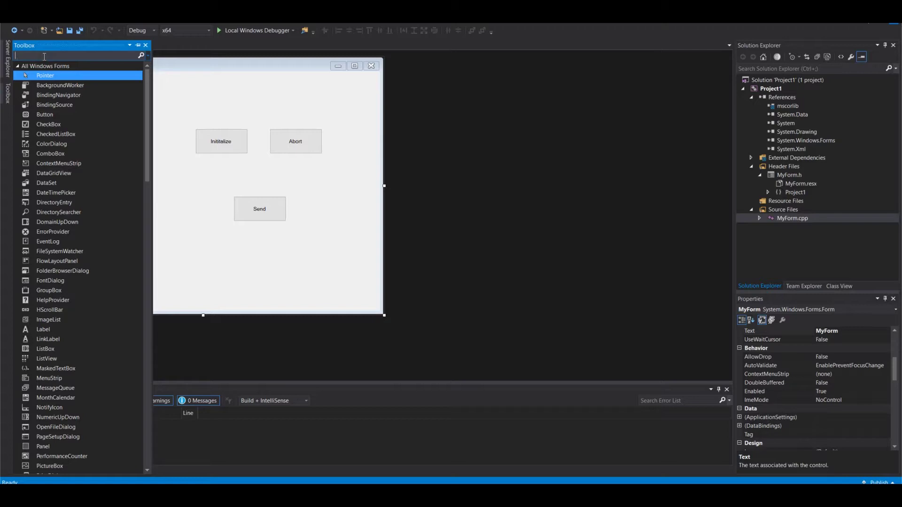
text(te)
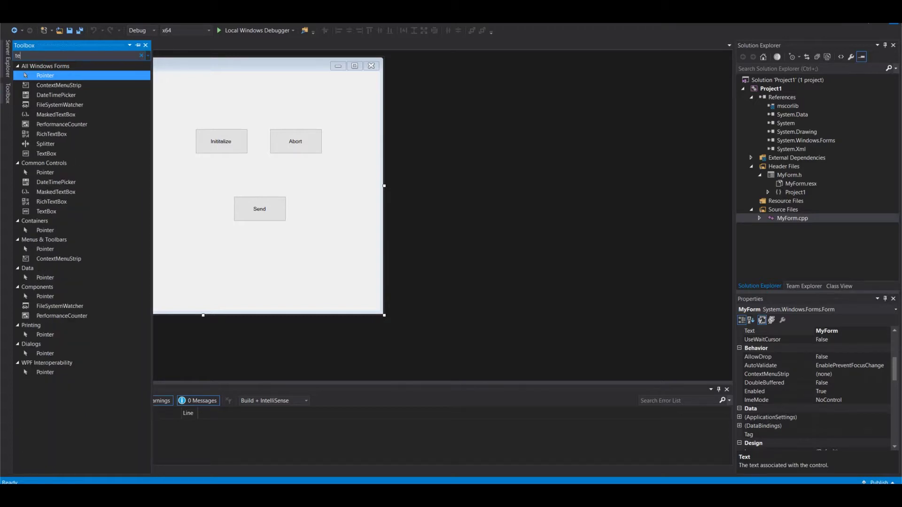
text(xt)
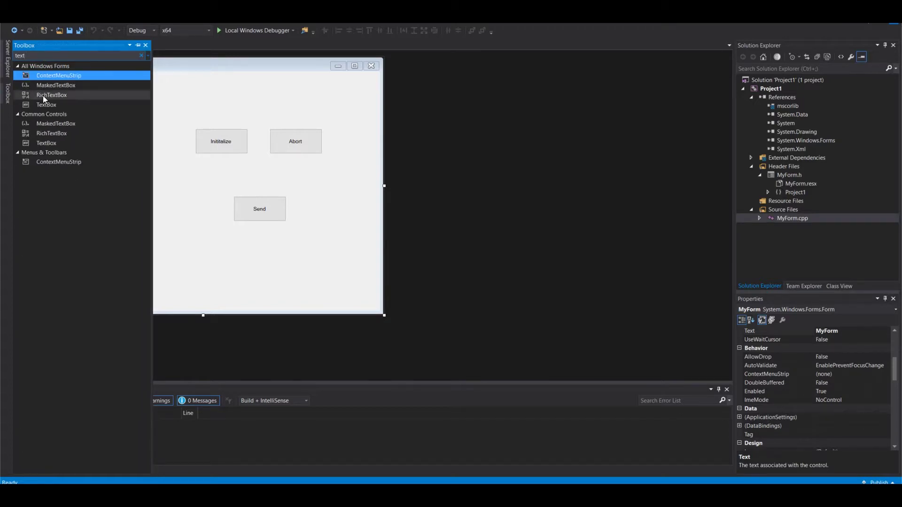
click(46, 105)
click(171, 205)
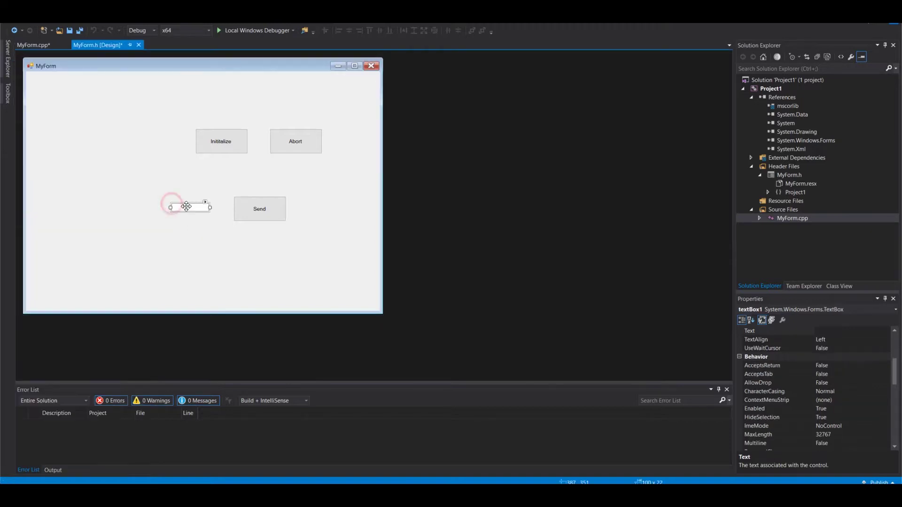
mouse_move(191, 205)
mouse_down()
mouse_move(81, 209)
mouse_move(209, 210)
mouse_up()
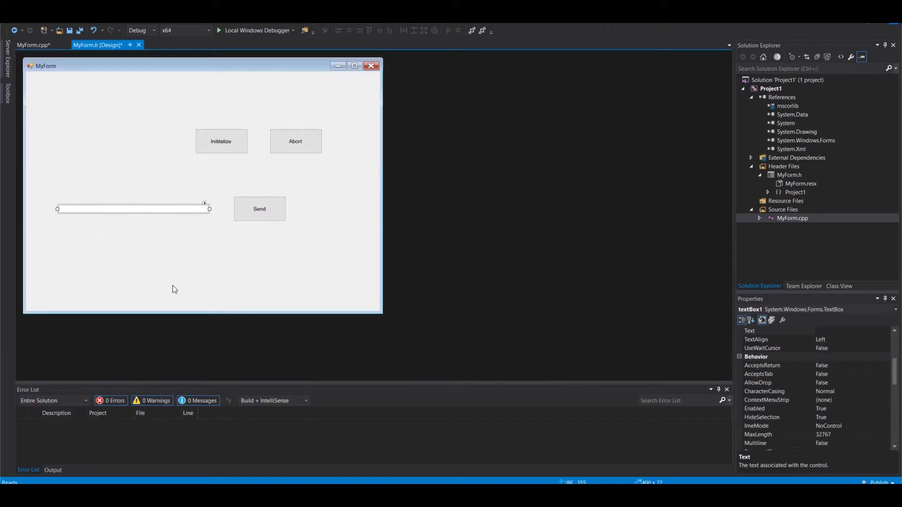
click(8, 92)
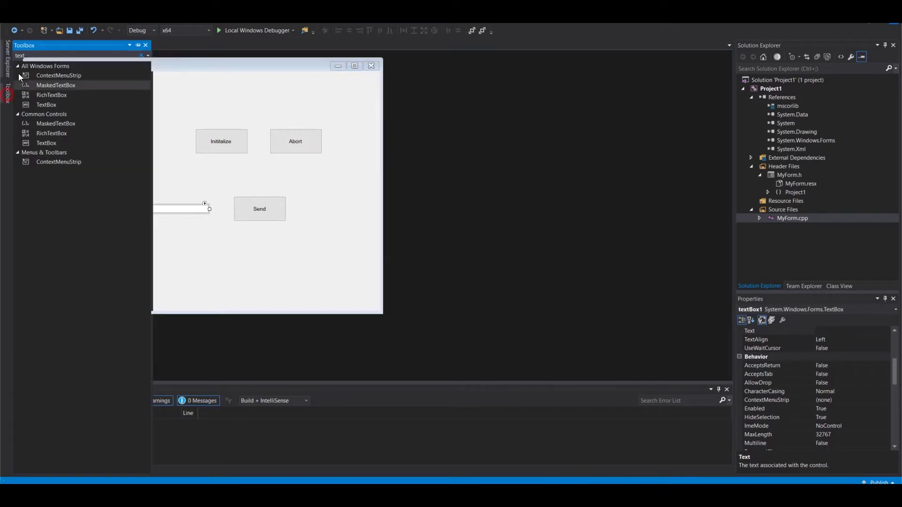
click(142, 56)
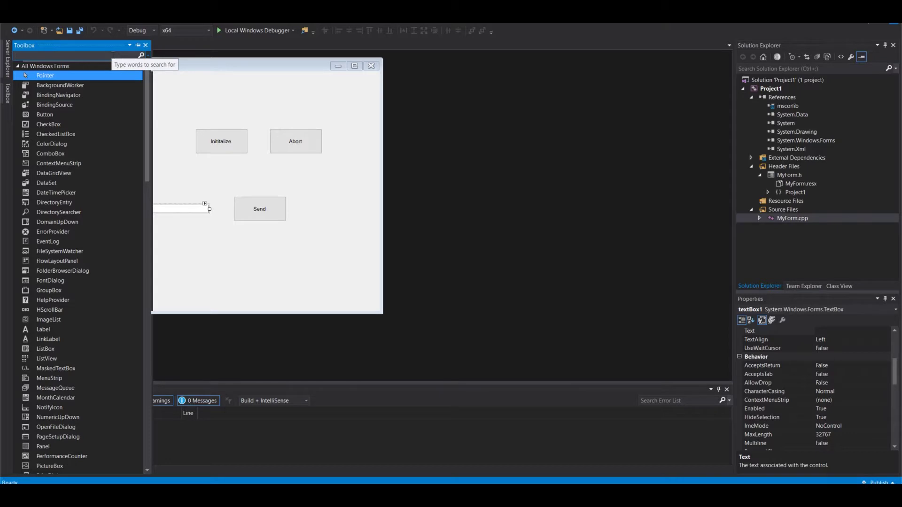
text(seri)
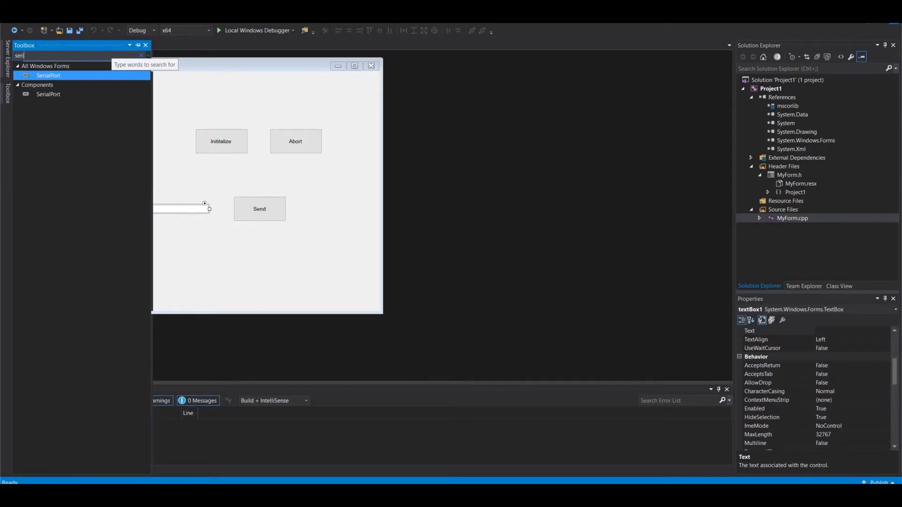
Add serialPort1 from the Toolbox, then generate the initializeButton_Click handler
key(Return)
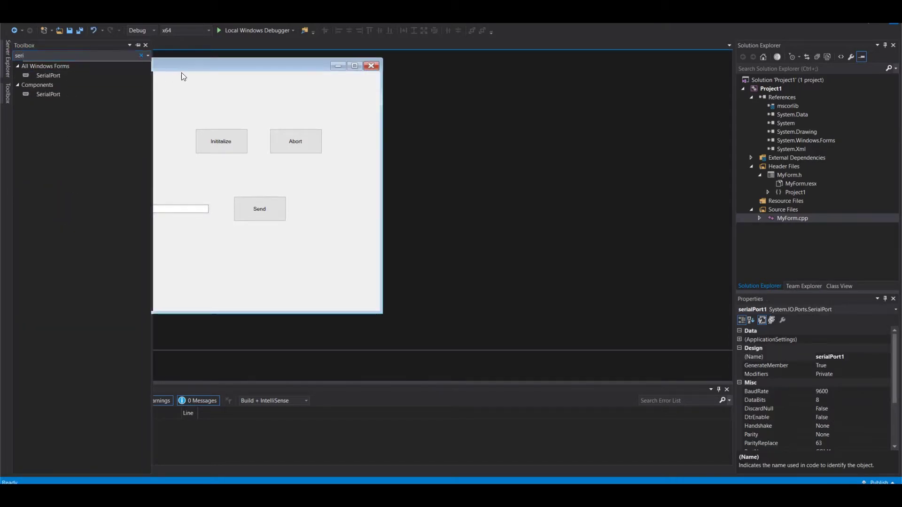
click(189, 67)
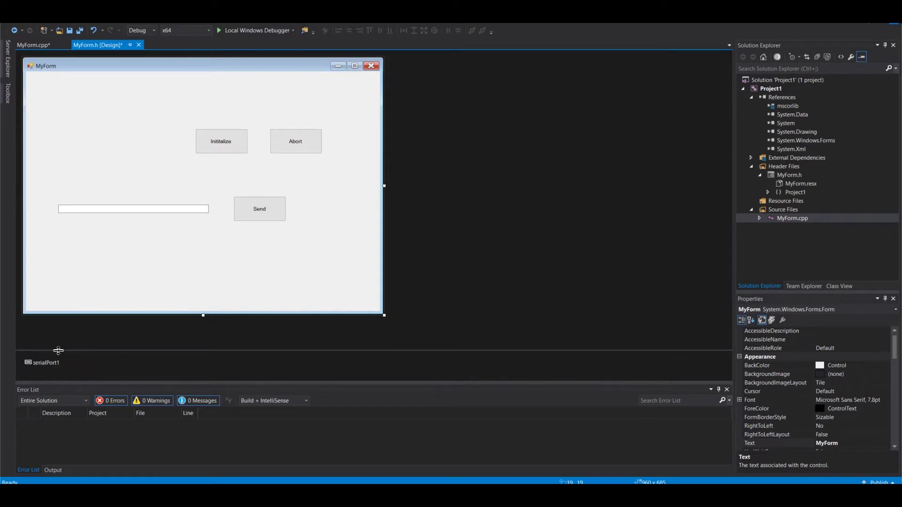
click(109, 153)
click(228, 142)
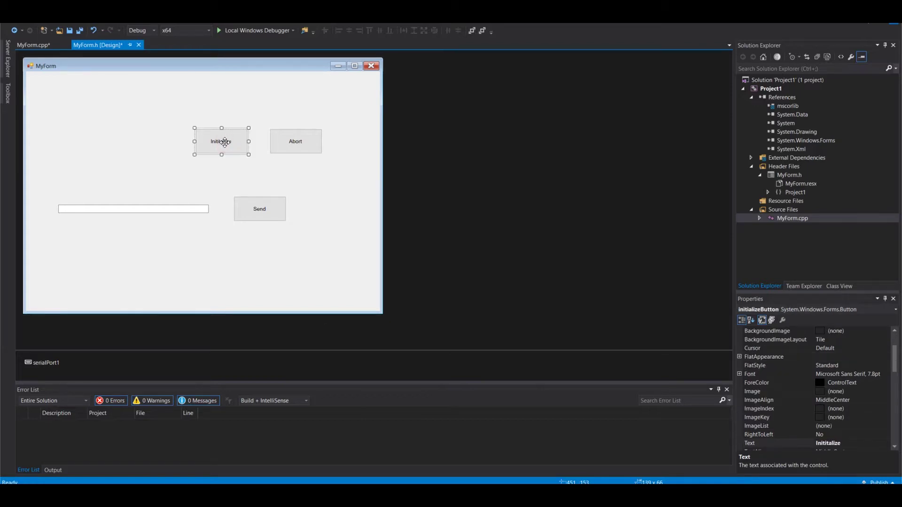
double_click(224, 142)
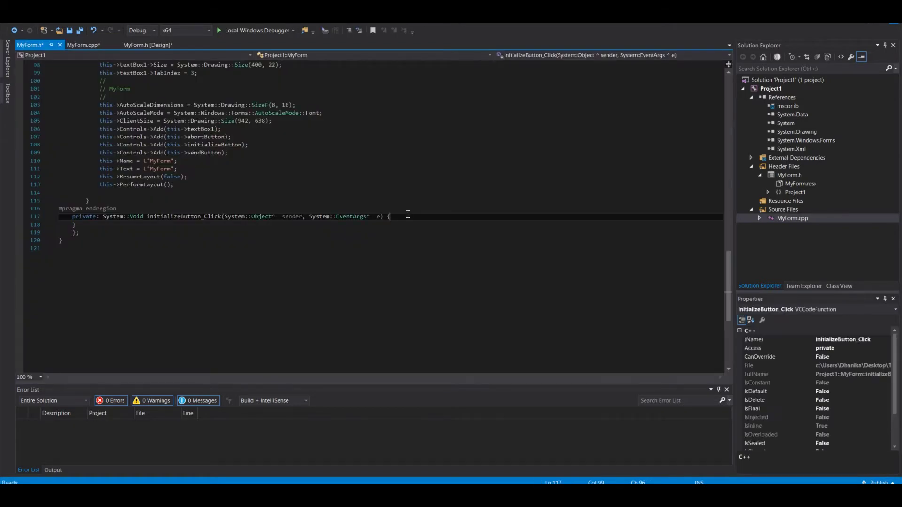
Paste code setting serialPort1 to COM5 at 9600 baud, calling Open() and enabling sendButton
key(Return)
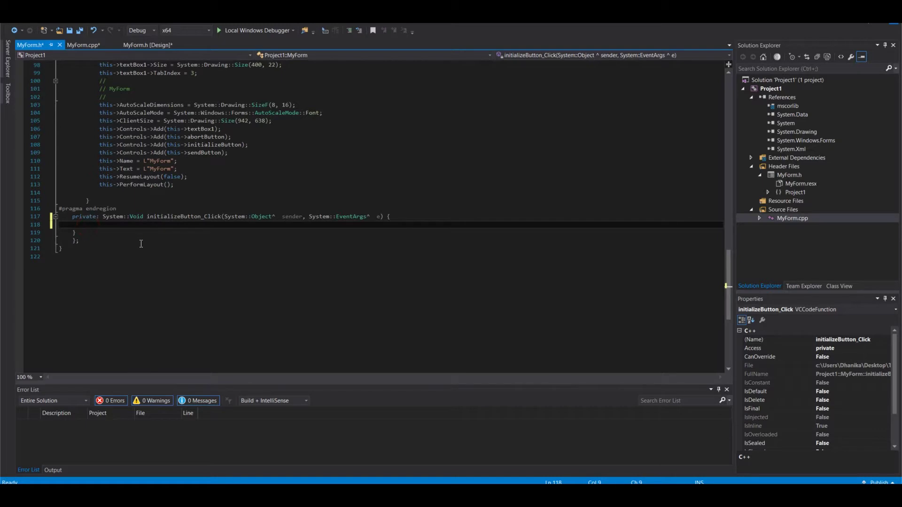
text(this->serialPort1->PortName = "COM5"; 		this->serialPort1->BaudRate = 9600; 		this->serialPort1->Open(); 		this->sendButton->Enabled = true;)
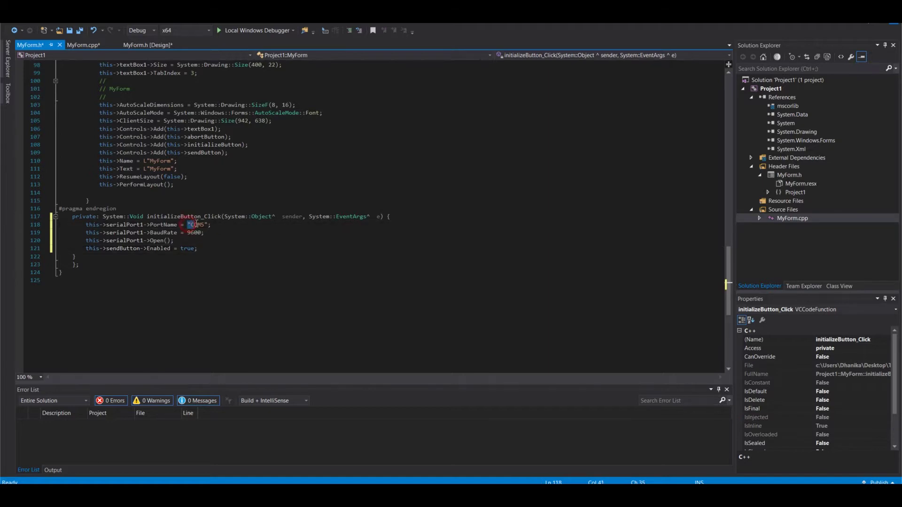
mouse_move(189, 224)
mouse_down()
mouse_move(206, 224)
mouse_move(204, 233)
mouse_up()
drag(173, 240, 86, 240)
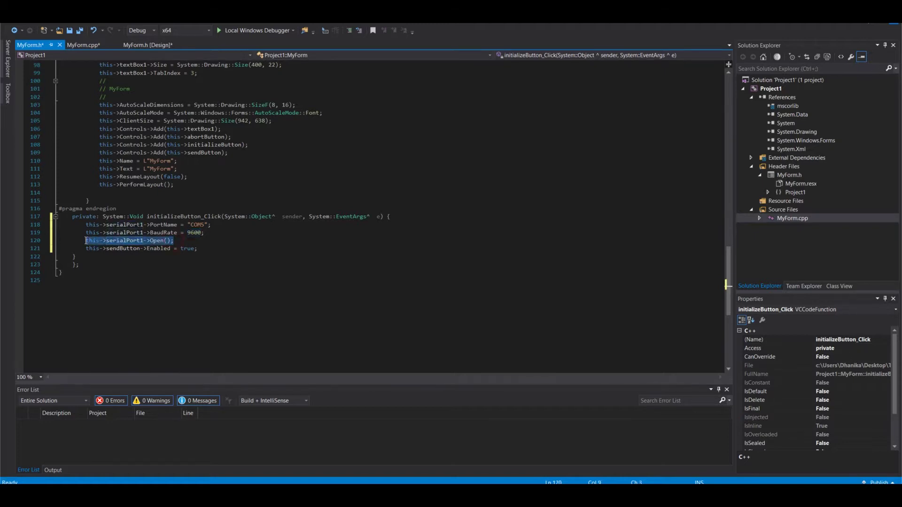
drag(198, 248, 86, 248)
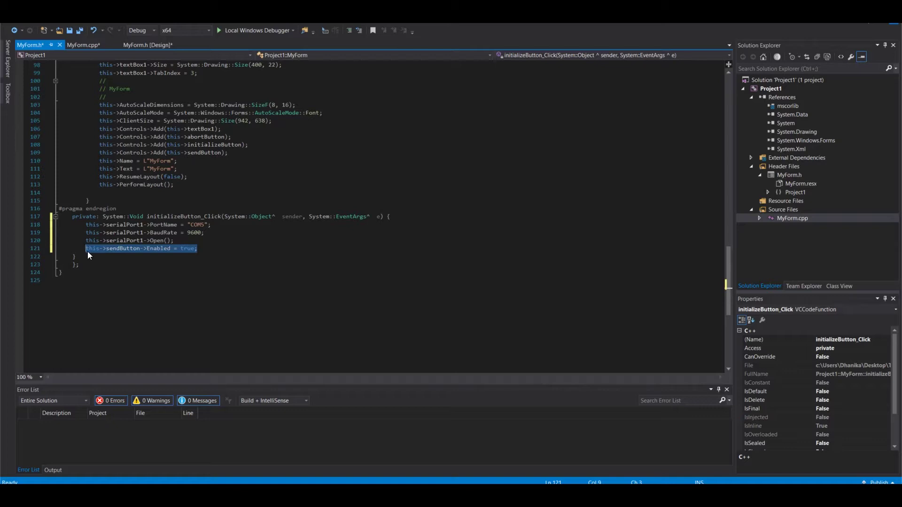
click(147, 45)
click(233, 144)
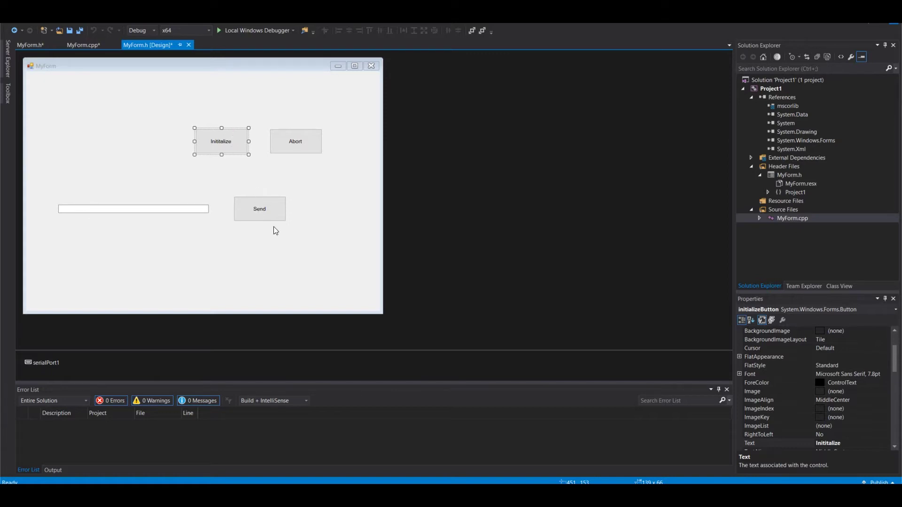
Create MyForm_Load and add this->sendButton->Enabled = false; to it
click(133, 101)
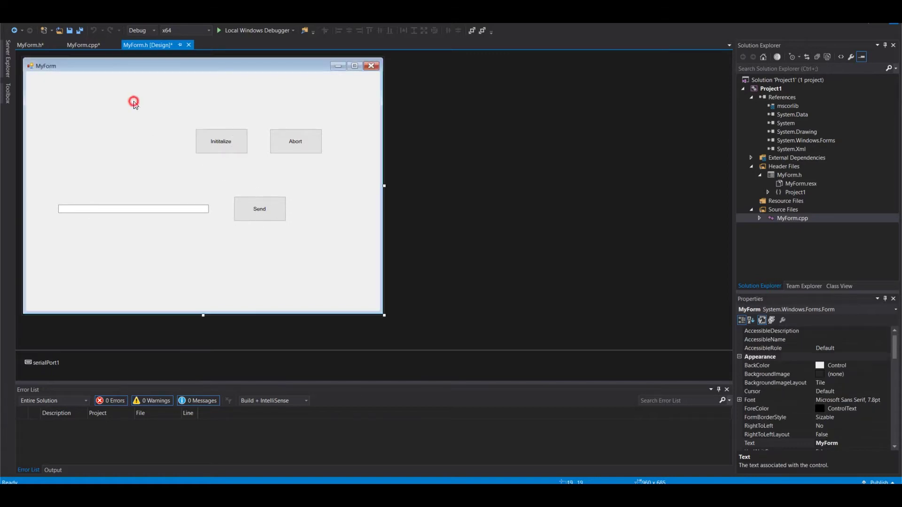
double_click(134, 101)
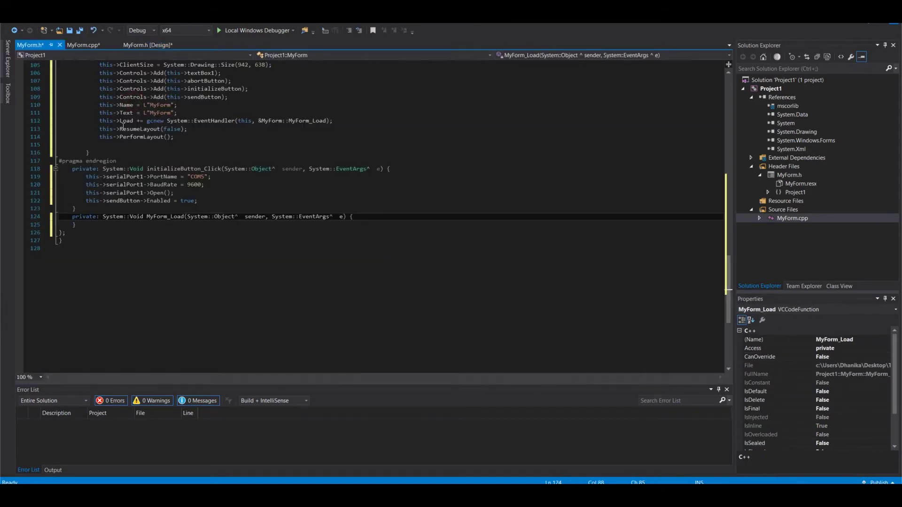
key(Return)
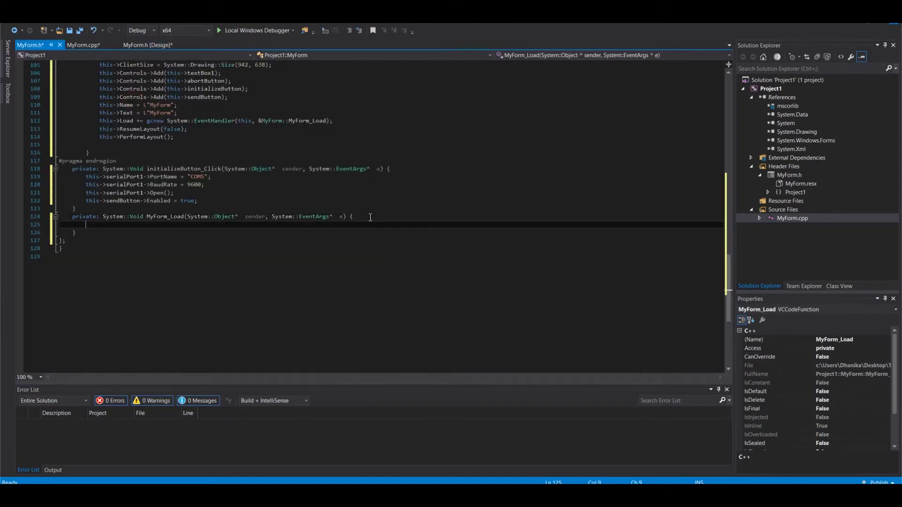
double_click(157, 217)
click(107, 227)
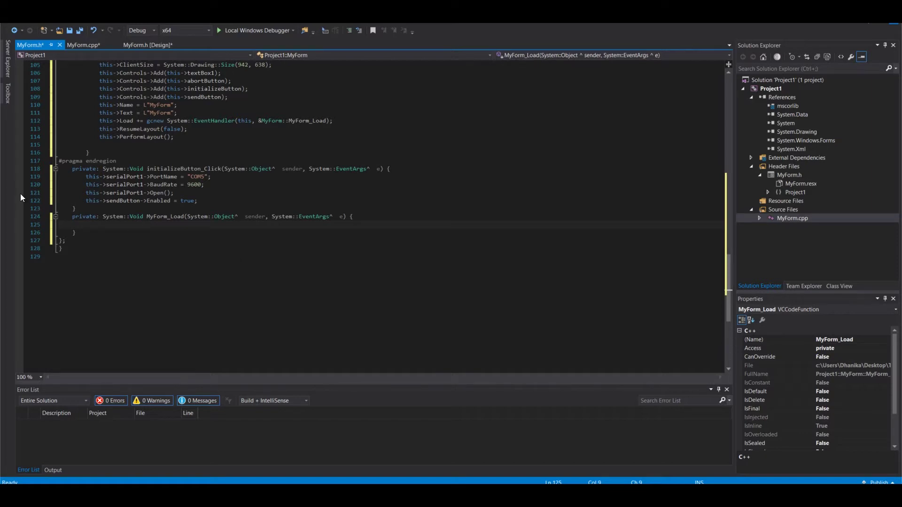
click(90, 225)
text(this->sendButton->Enabled = false;)
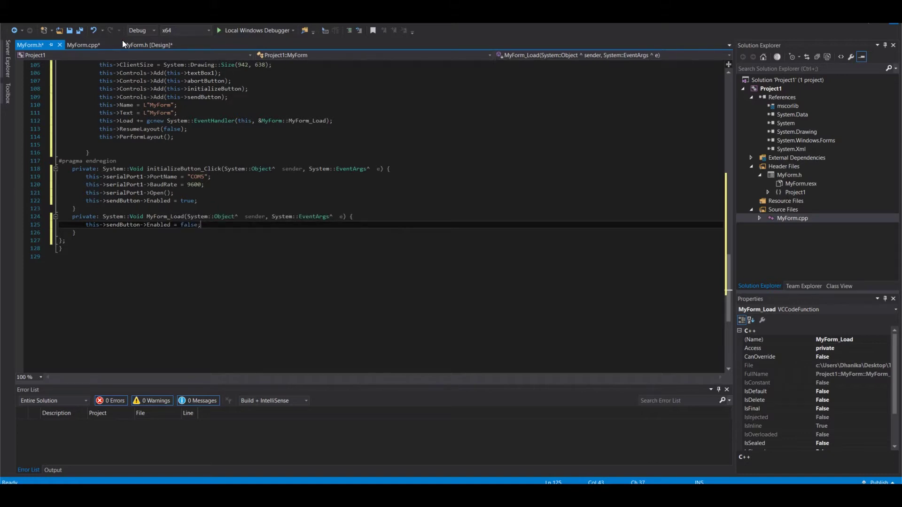
click(147, 45)
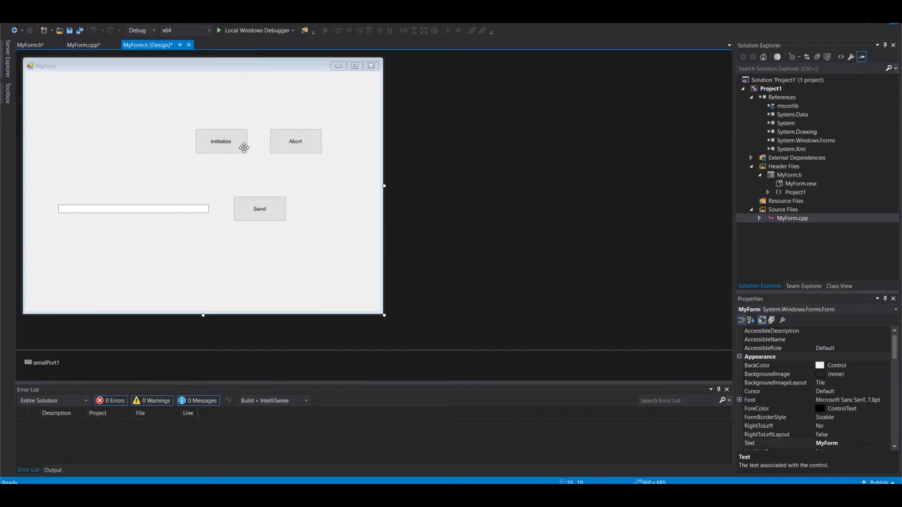
Create abortButton_Click, indent it and open a blank line in its body
double_click(305, 144)
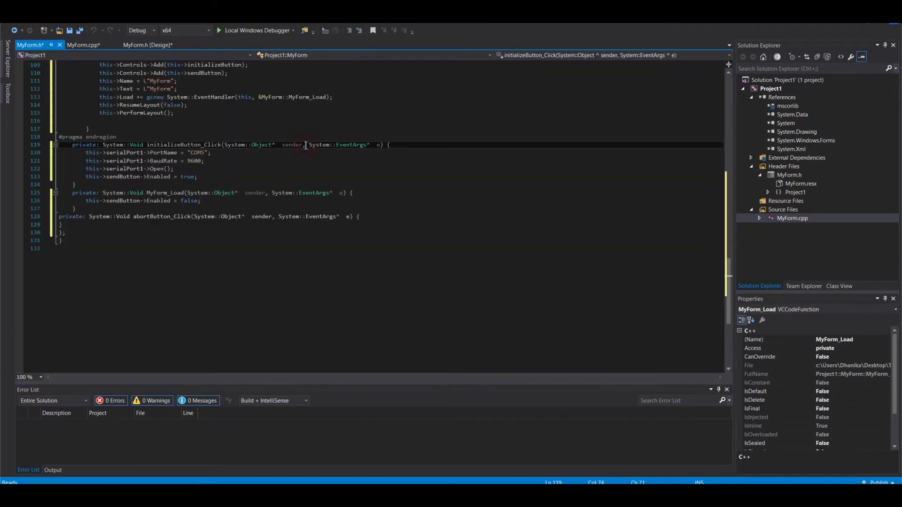
click(65, 217)
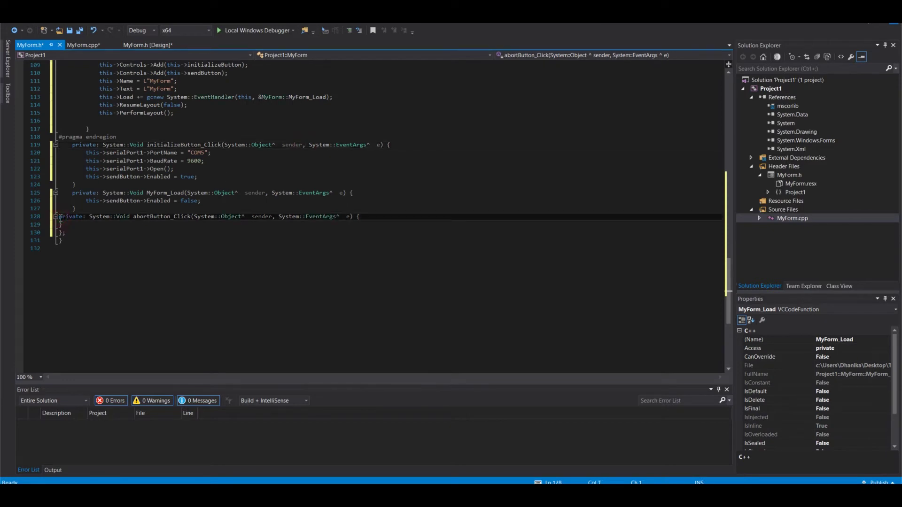
key(Tab)
click(61, 225)
key(Tab)
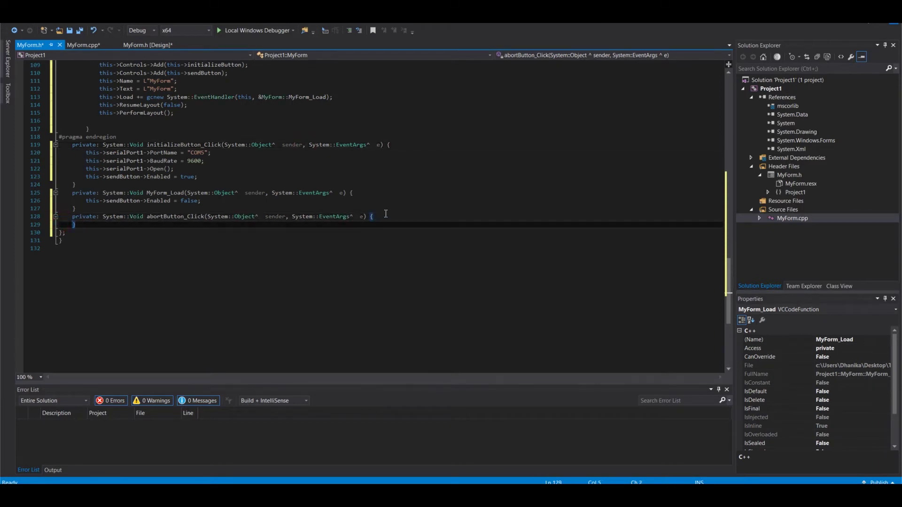
click(385, 217)
key(Return)
Add serialPort1->Close(); and this->sendButton->Enabled = false; to the Abort handler
click(84, 225)
text(this->serialPort1->Close(); 		this->sendButton->Enabled = false;)
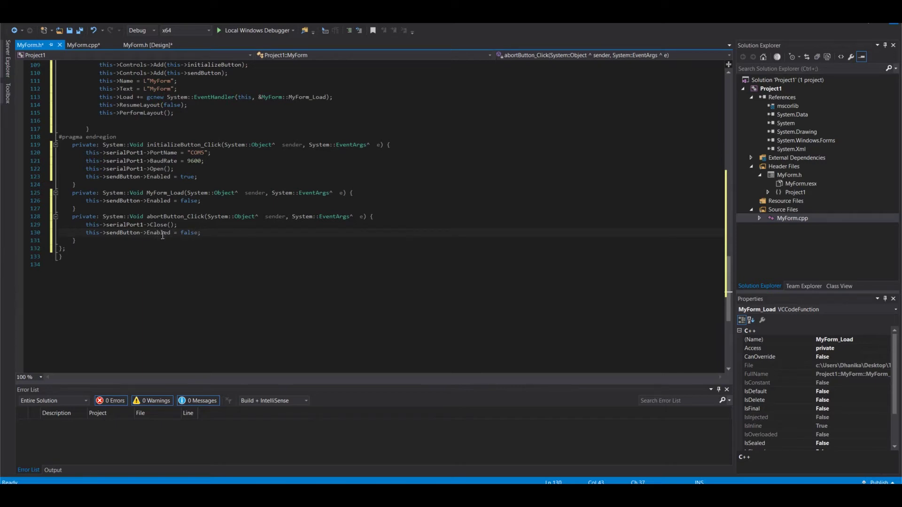
mouse_move(91, 232)
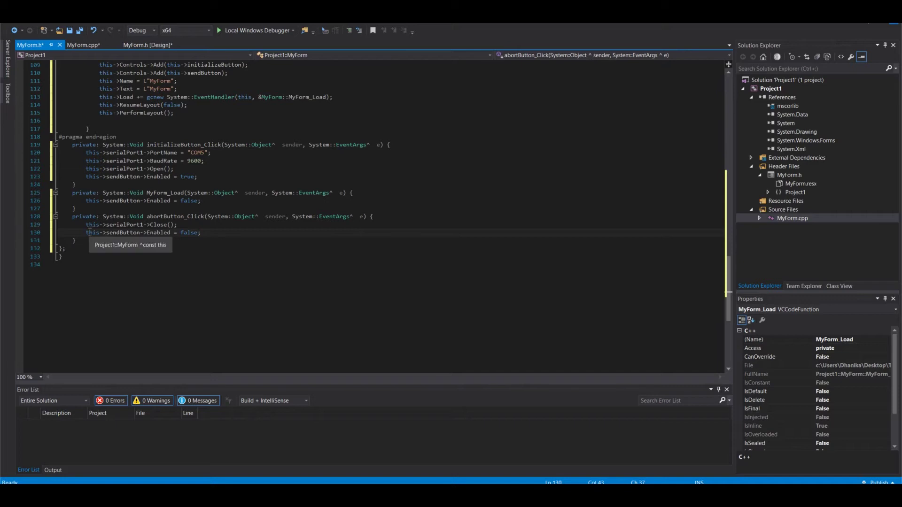
drag(86, 233, 205, 236)
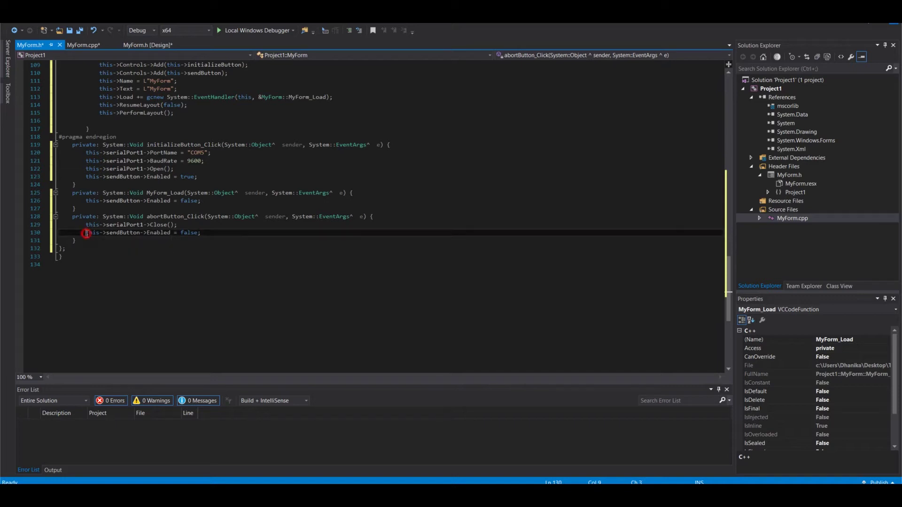
click(205, 236)
click(209, 232)
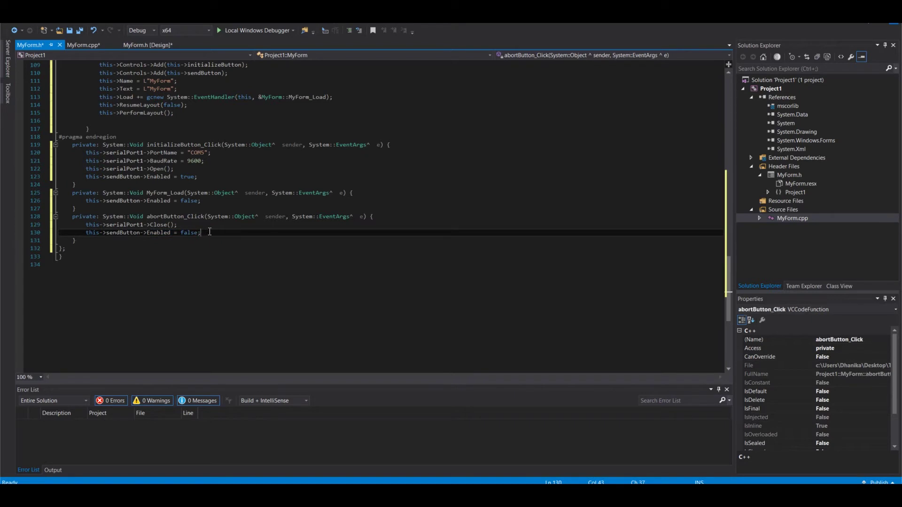
Create sendButton_Click from the designer, indent it and open a blank body line
click(147, 44)
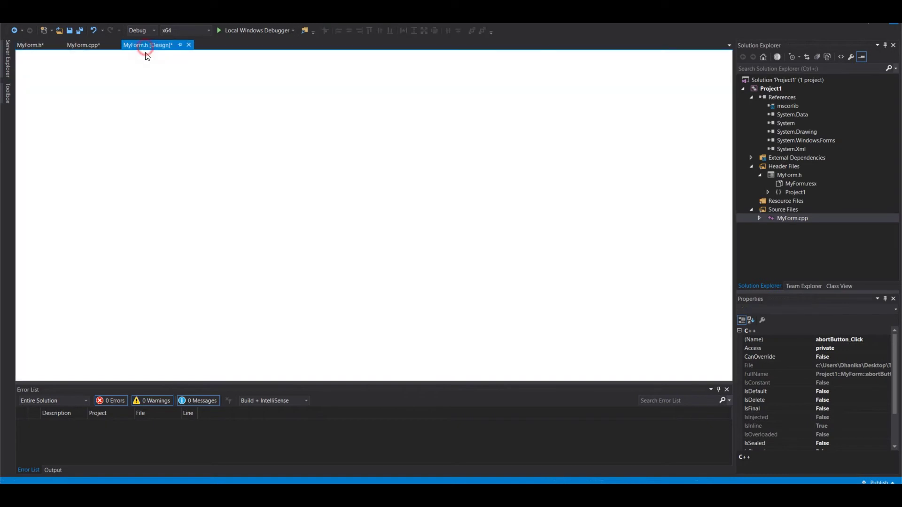
double_click(258, 210)
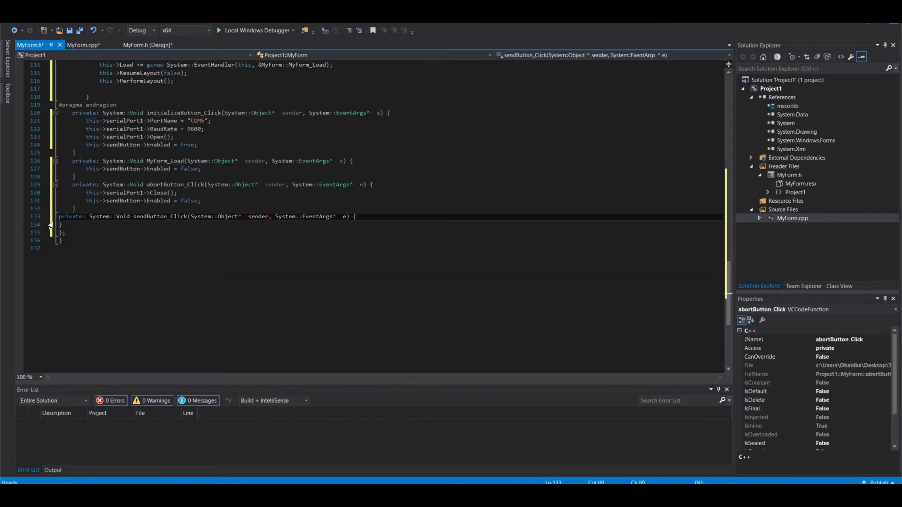
click(60, 216)
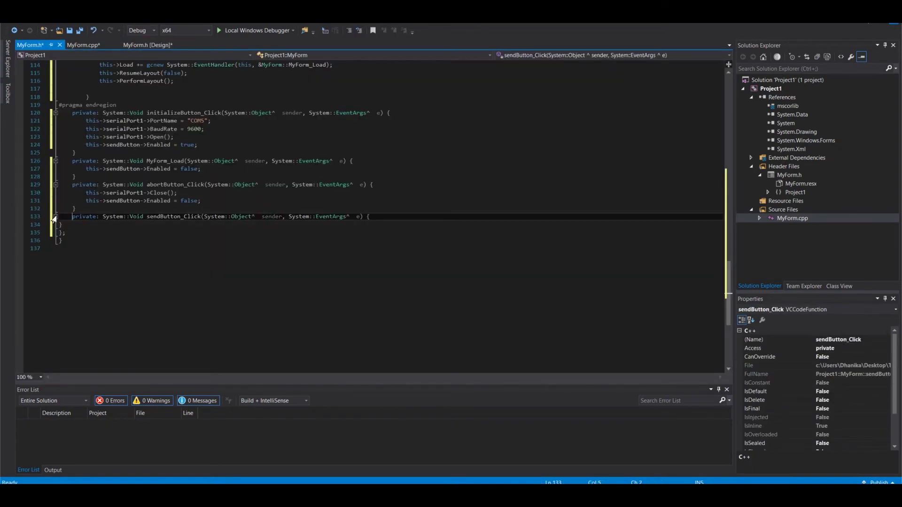
key(Tab)
key(Down)
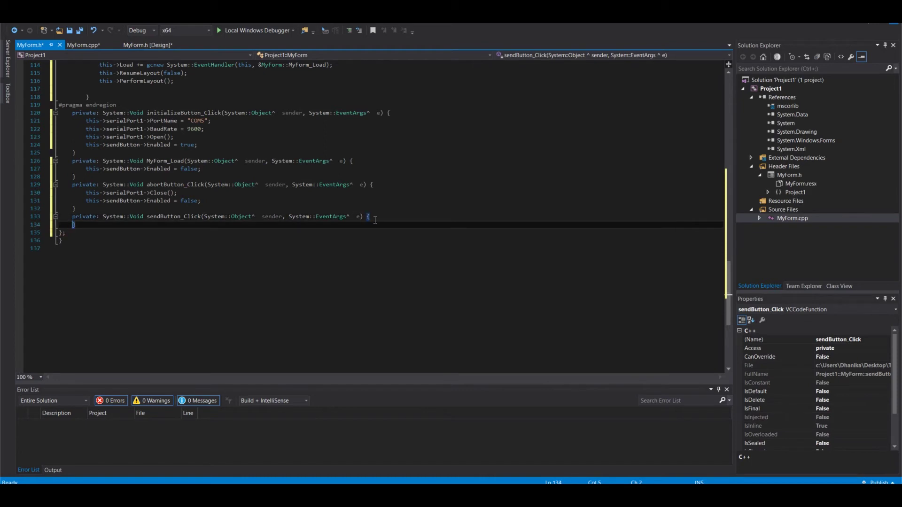
click(375, 218)
key(Return)
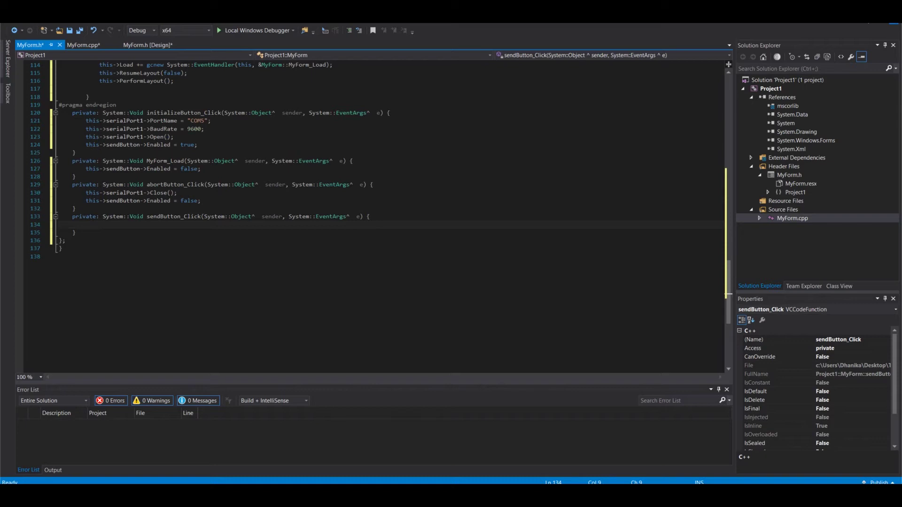
Add code that sends textBox1's text to serialPort1 with WriteLine when IsOpen
click(100, 226)
text(String^ message = this->textBox1->Text; 		if (this->serialPort1->IsOpen) 		{ 			this->serialPort1->WriteLine(message); 		})
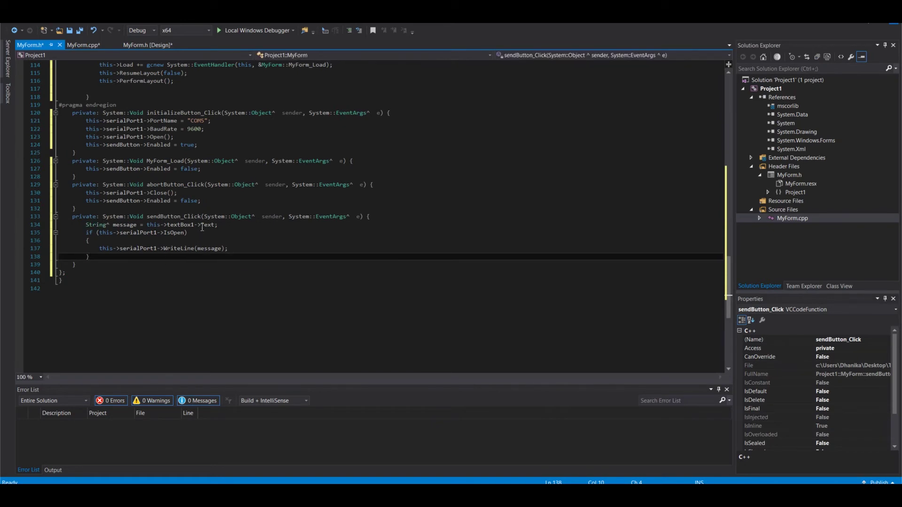
drag(147, 224, 213, 225)
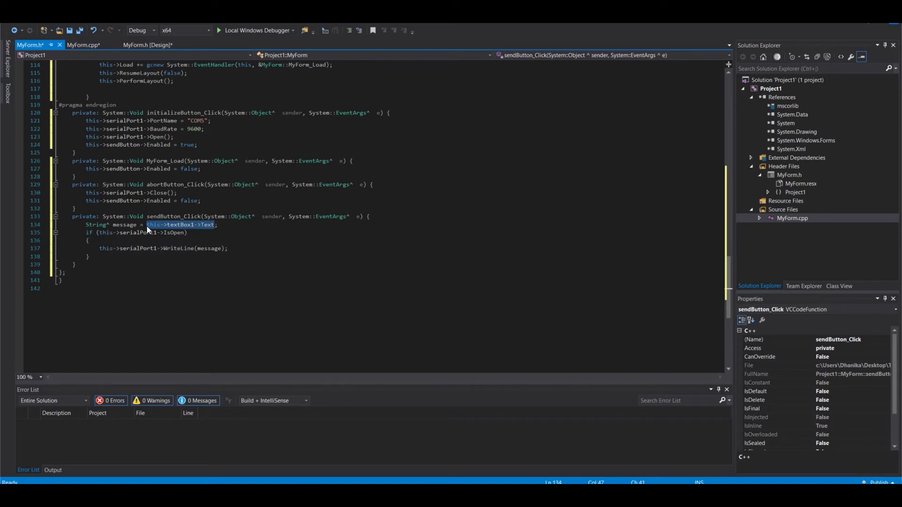
double_click(212, 249)
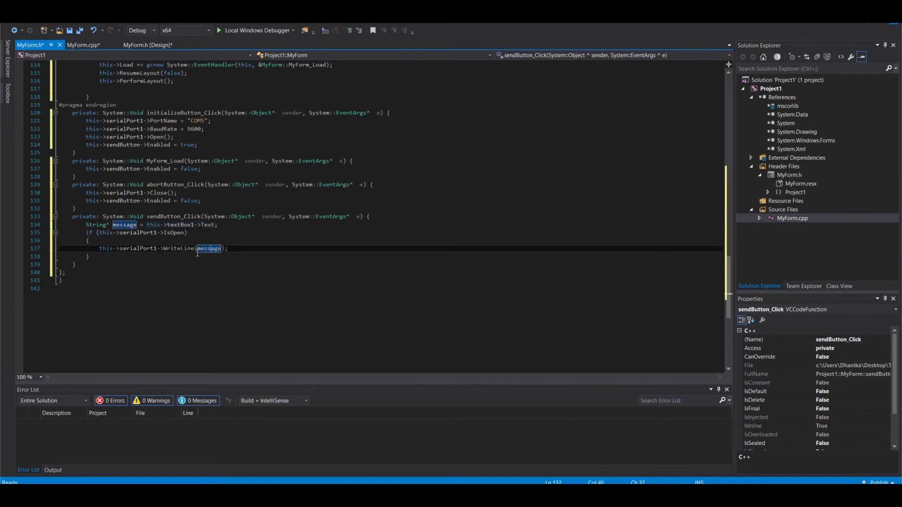
mouse_move(209, 249)
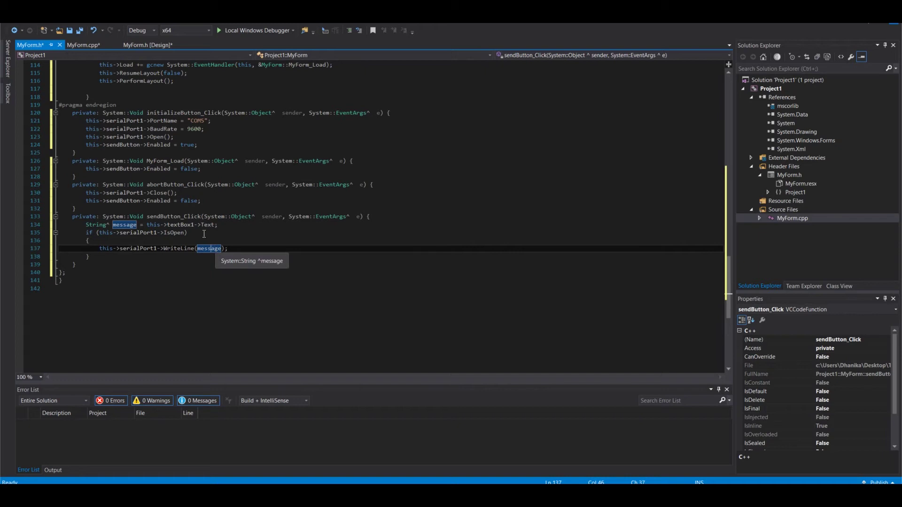
click(147, 44)
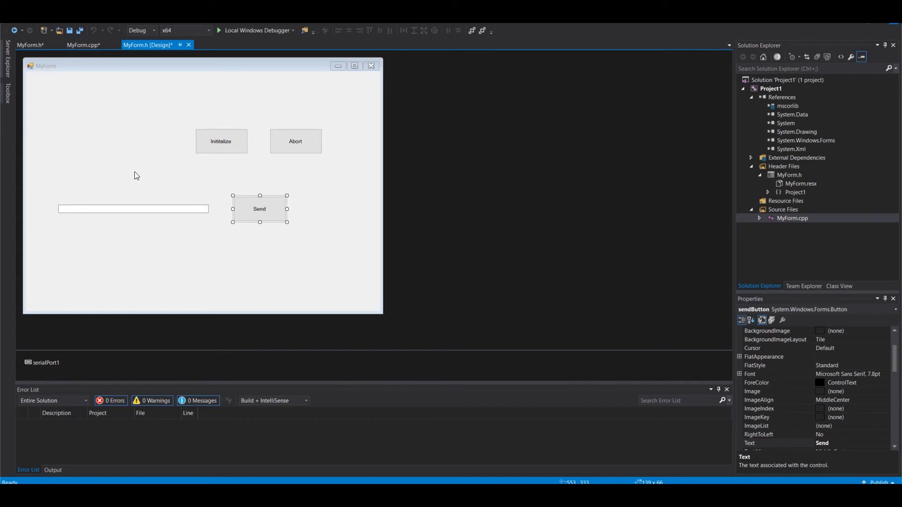
Start Local Windows Debugger and accept rebuilding the out-of-date Project1
click(105, 210)
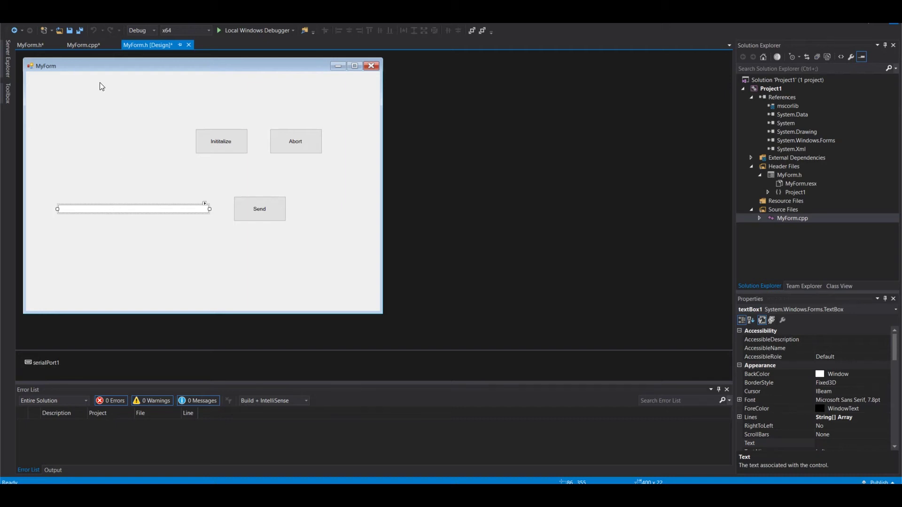
click(243, 31)
click(410, 298)
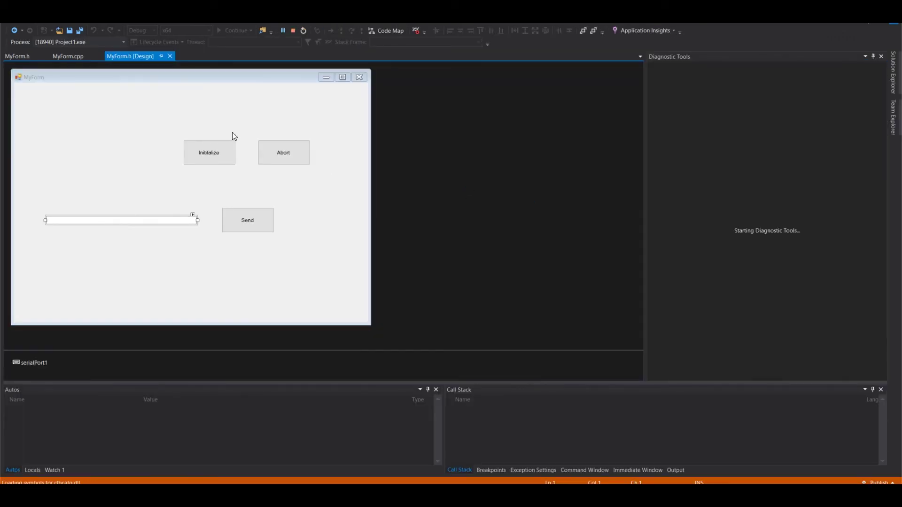
Move the running MyForm window, then check that Initialize enables Send and Abort disables it
drag(523, 128, 392, 92)
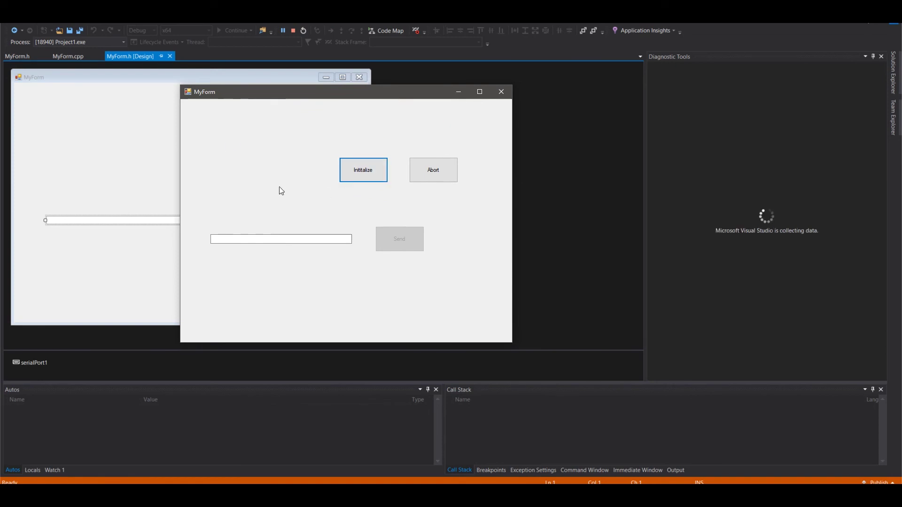
click(363, 170)
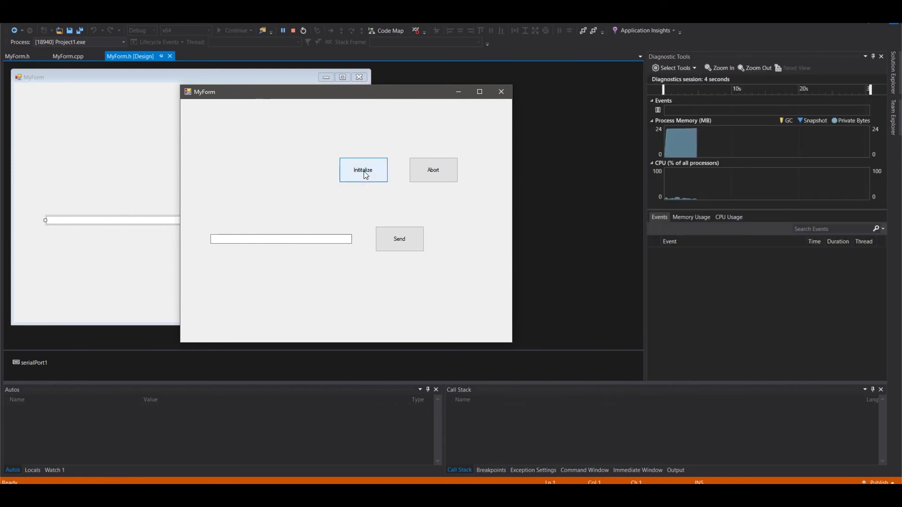
click(434, 170)
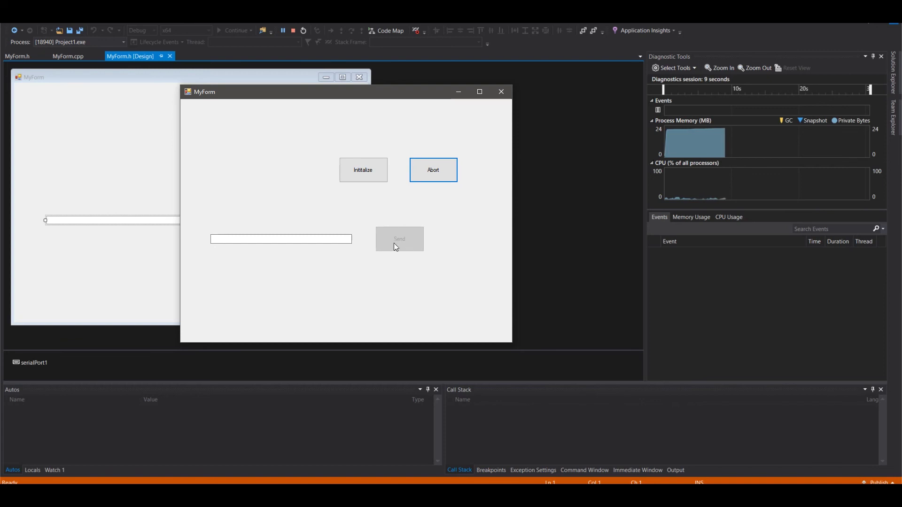
click(288, 239)
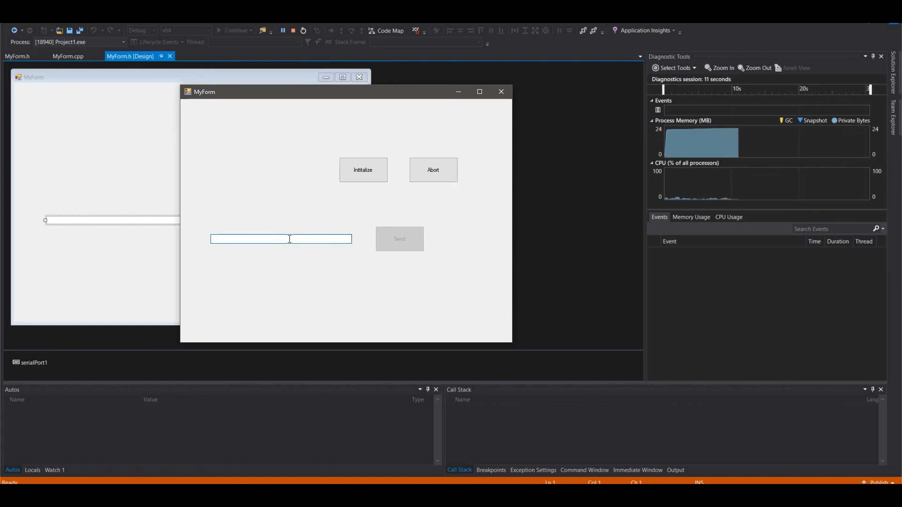
text(123)
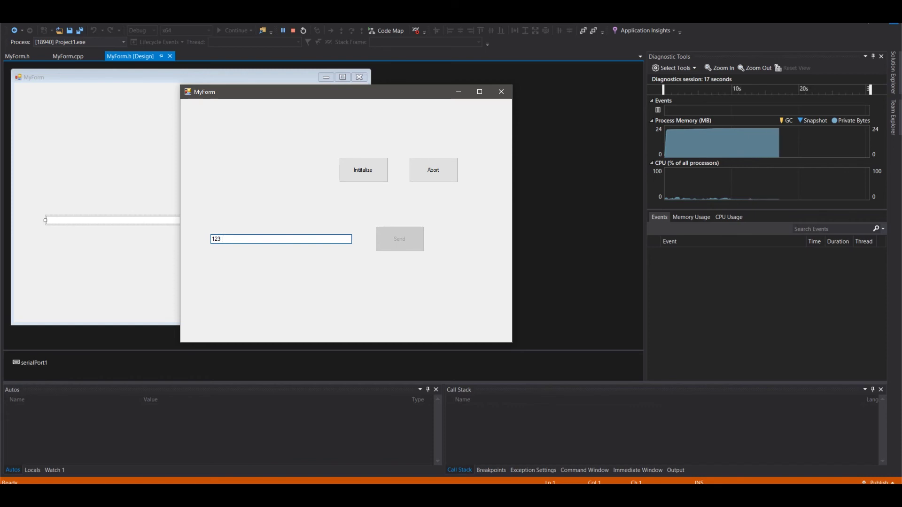
text( 24)
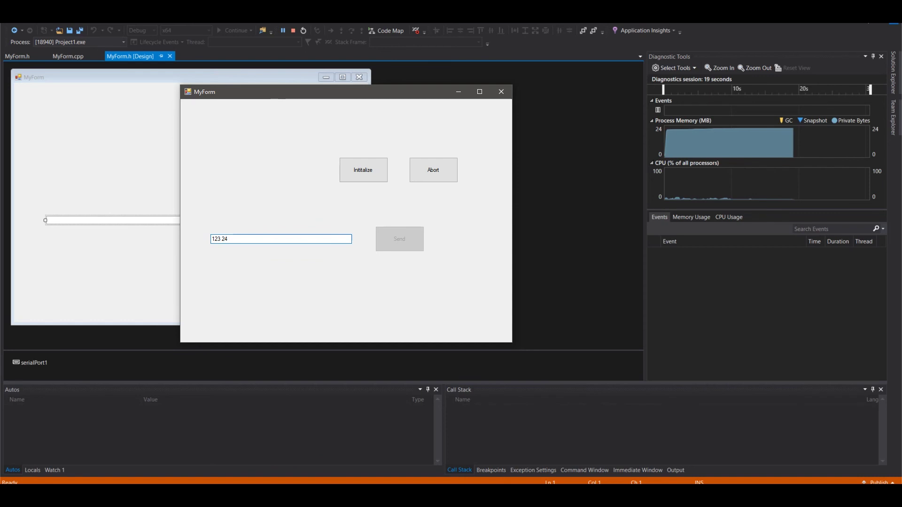
text( 56)
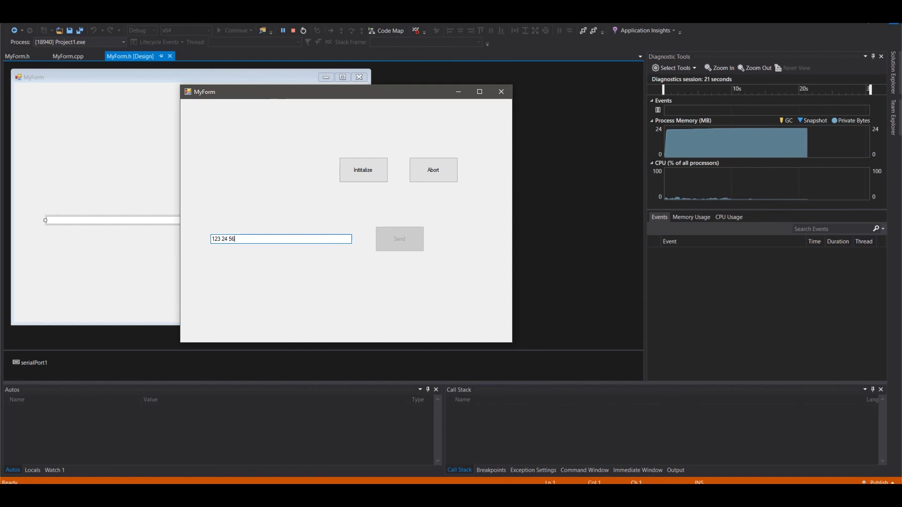
Delete the space between 123 and 24 in the text box and move past 24
key(Left)
key(Left)
key(Left)
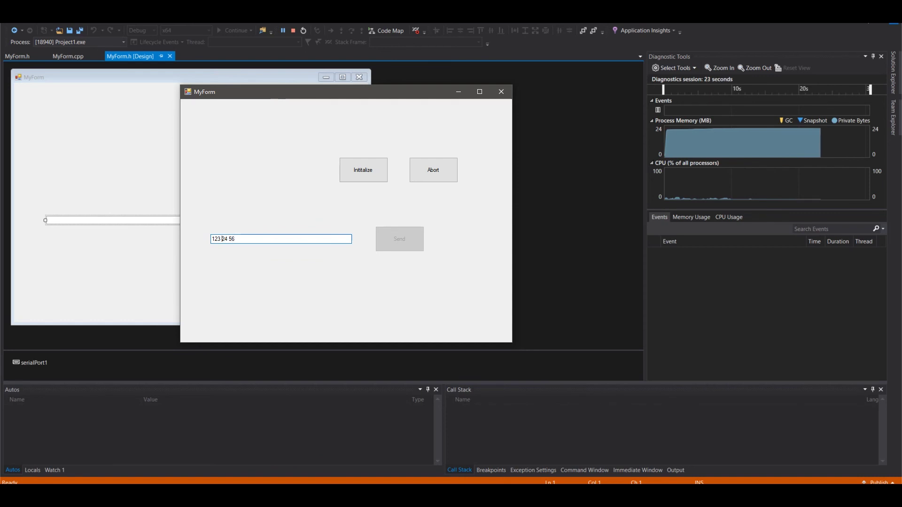
key(BackSpace)
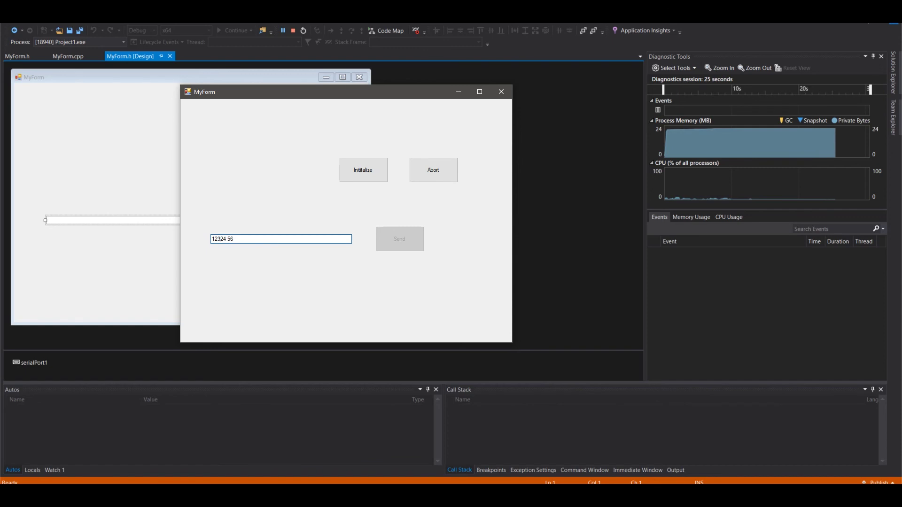
text(')
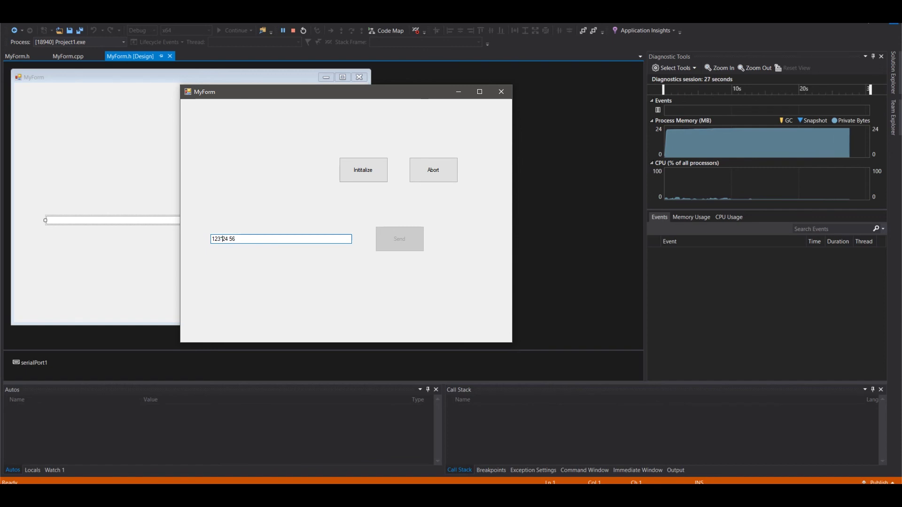
key(Right)
text(&)
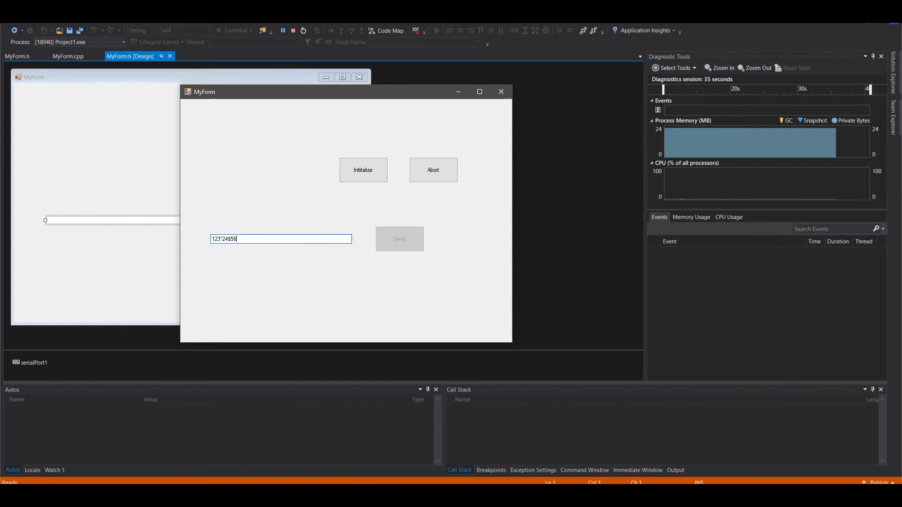
text(#)
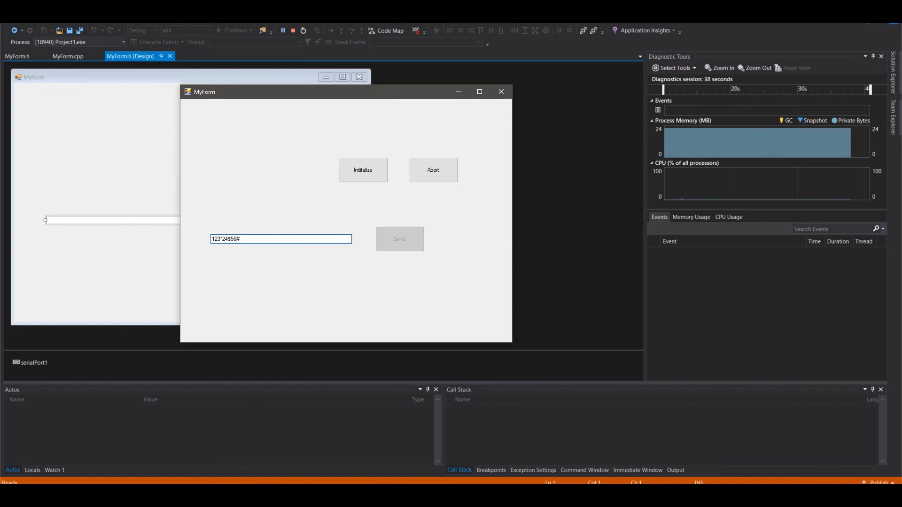